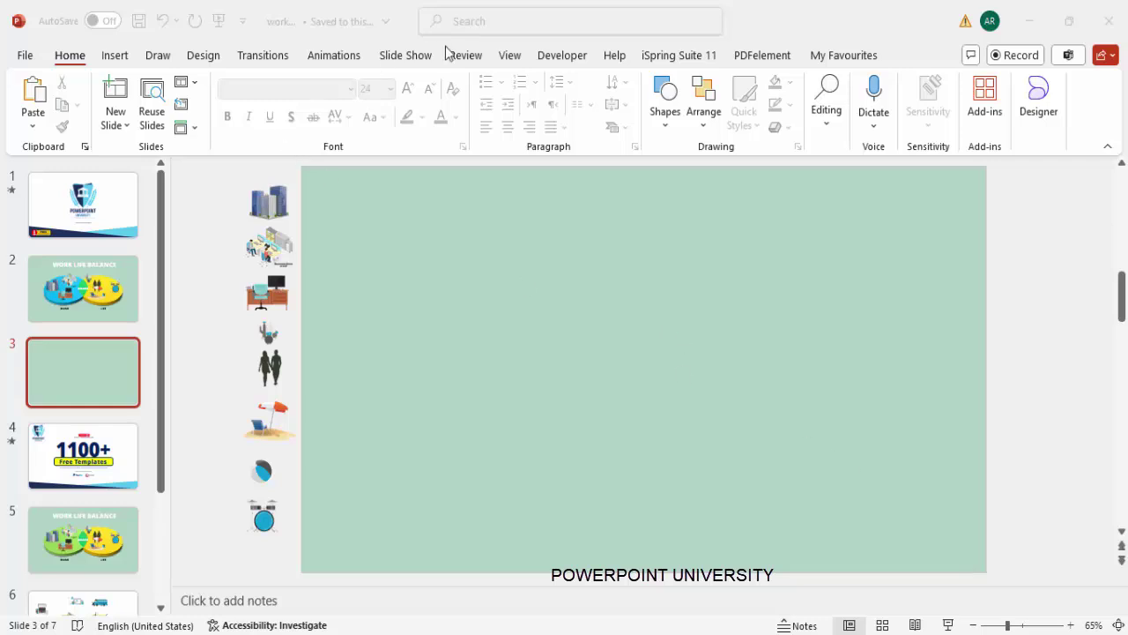
Draw a large oval circle on slide 3.
click(504, 59)
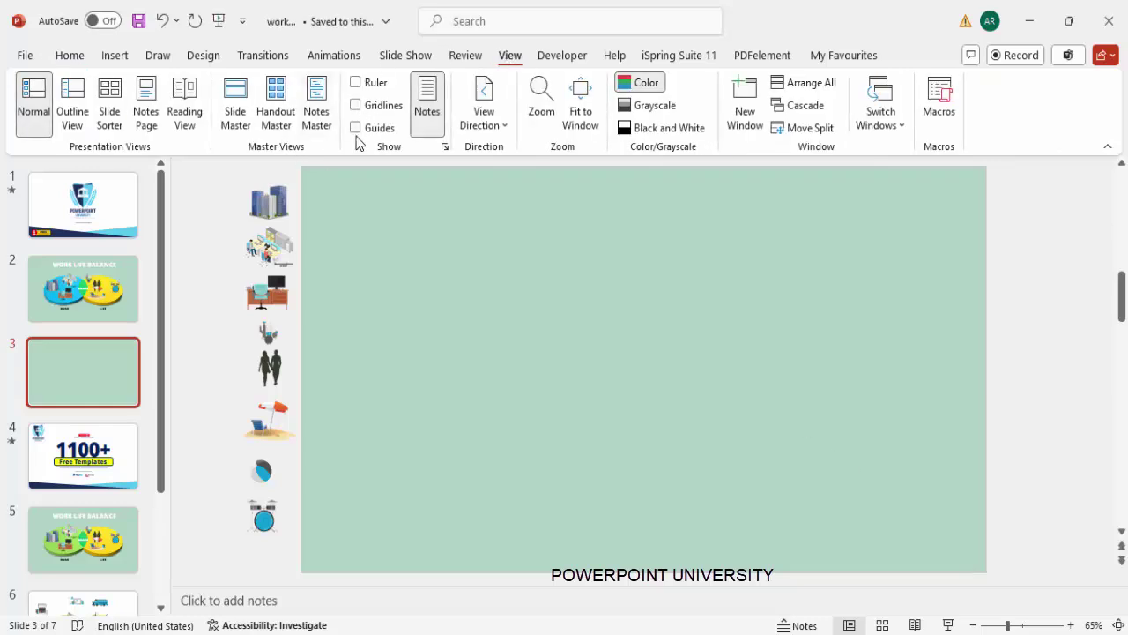
click(114, 55)
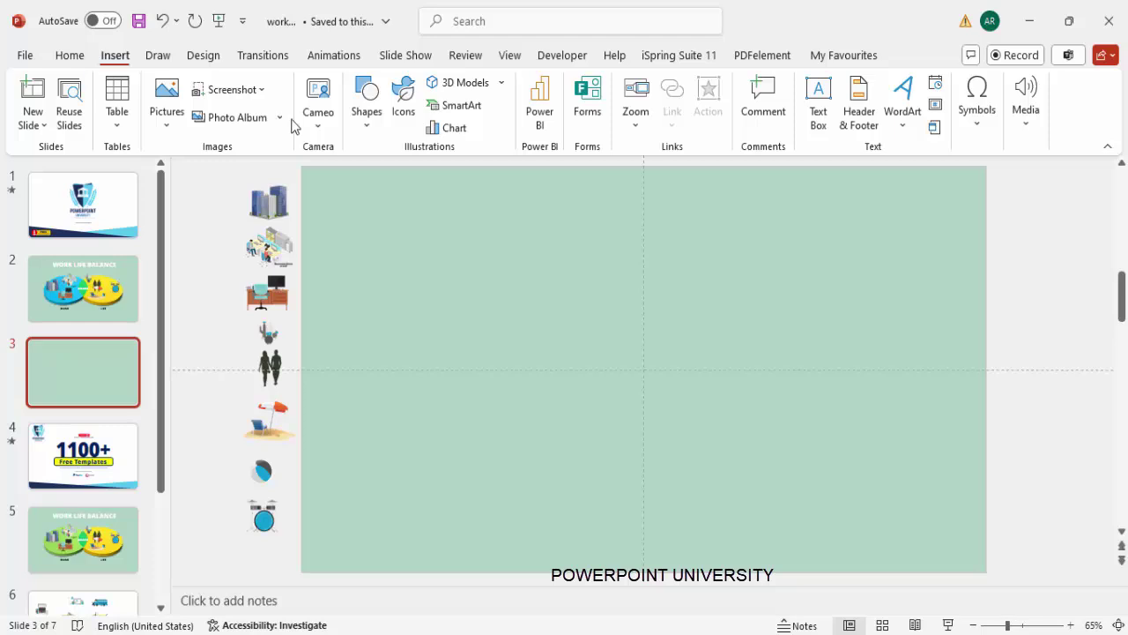
click(366, 102)
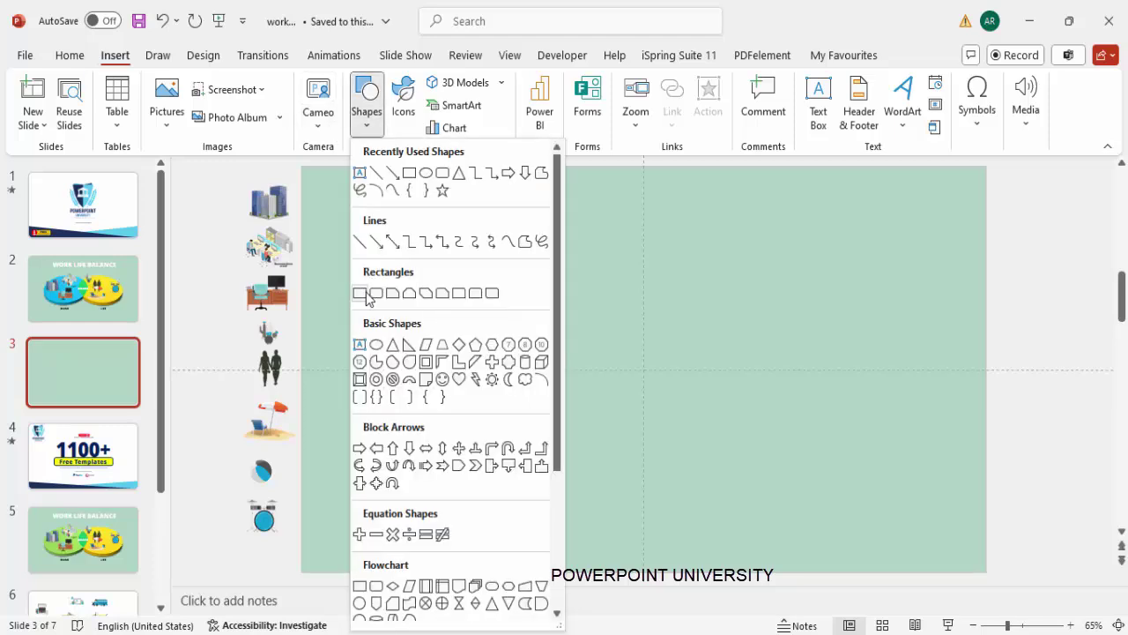
click(377, 344)
drag(415, 221, 669, 521)
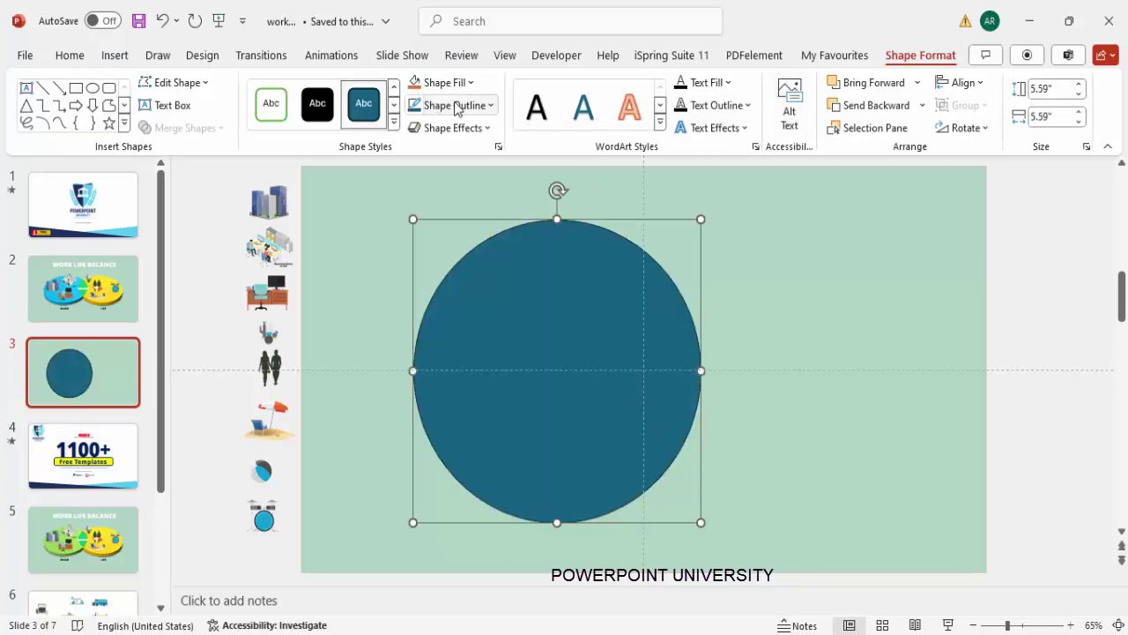
Remove the circle's outline, shift it left, and place an overlapping copy to its right.
click(460, 386)
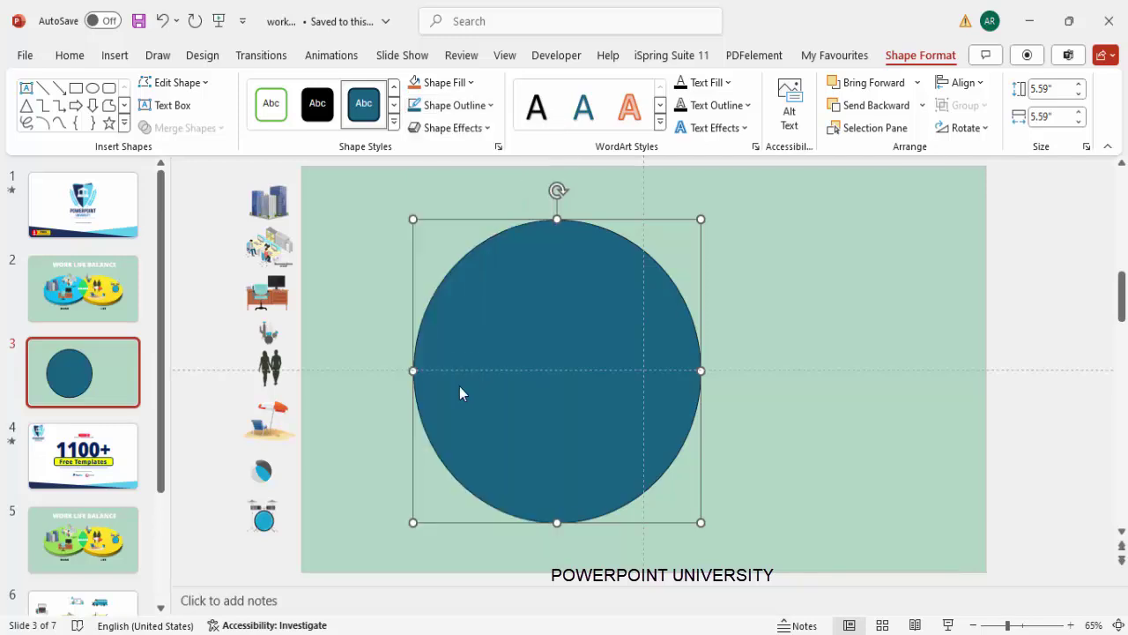
drag(520, 324, 464, 321)
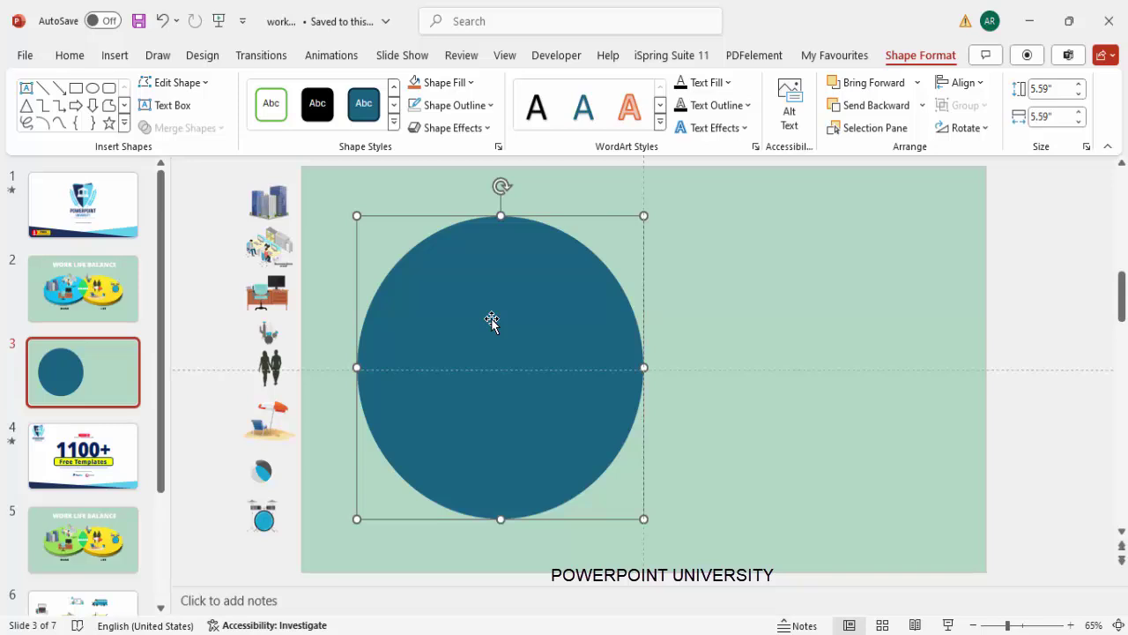
drag(479, 323, 672, 335)
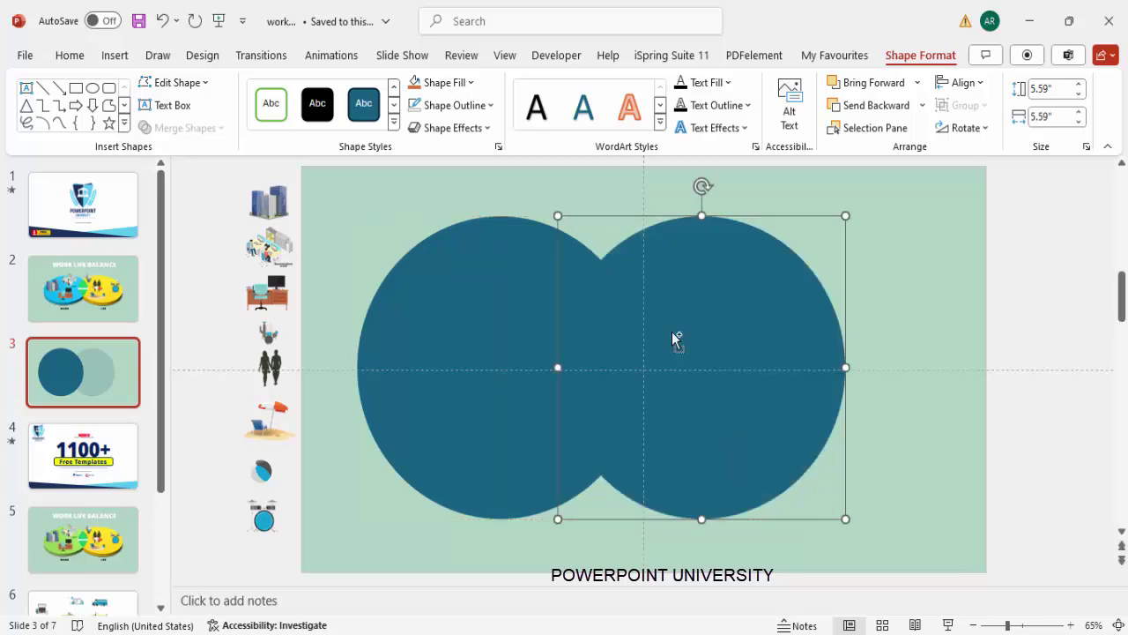
Fill the right circle gold-yellow and the left circle light blue, then select both.
click(436, 83)
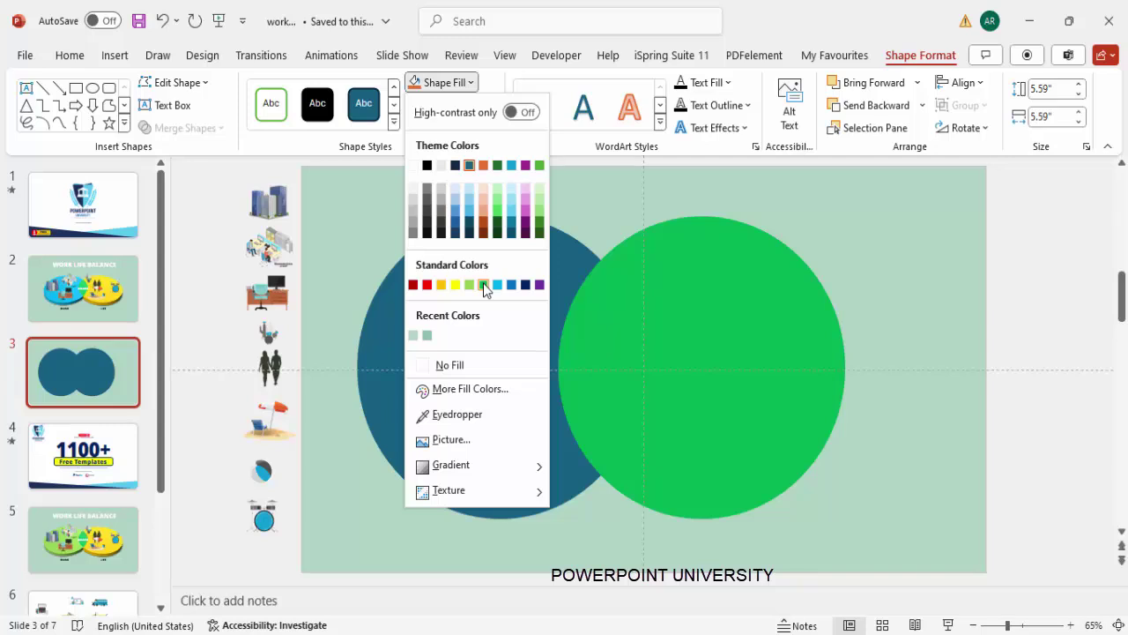
click(445, 284)
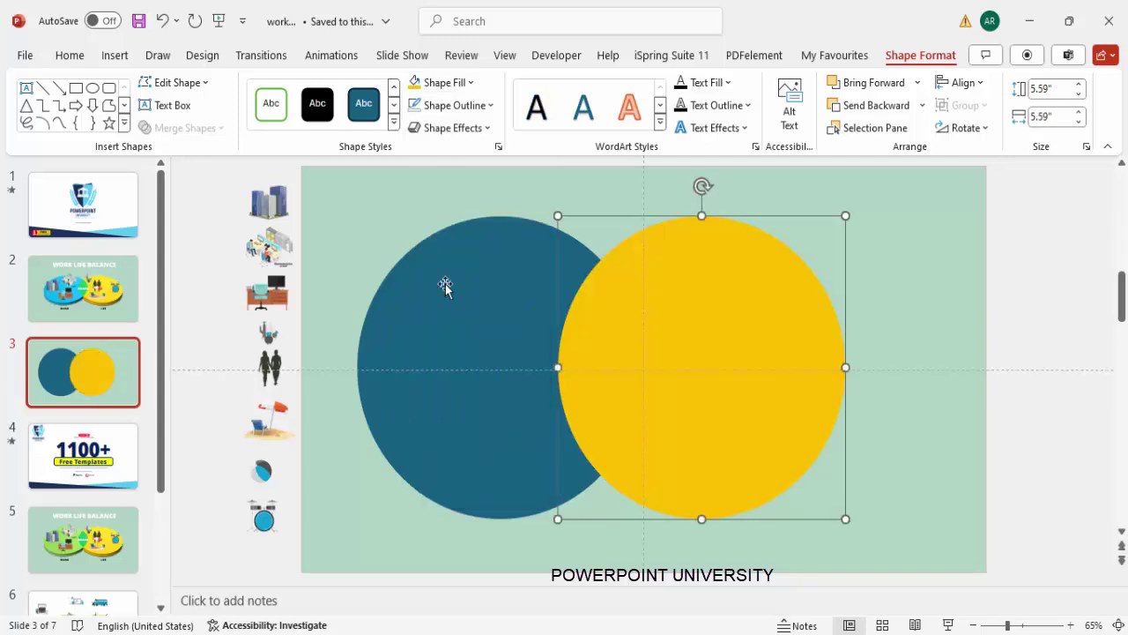
click(445, 283)
click(454, 85)
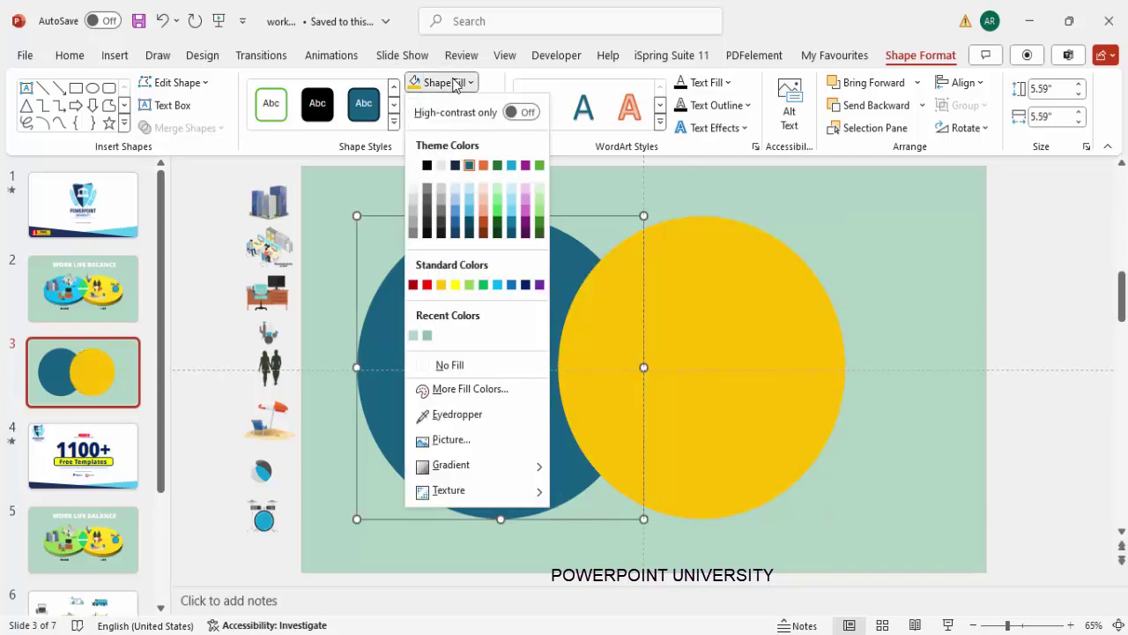
click(498, 285)
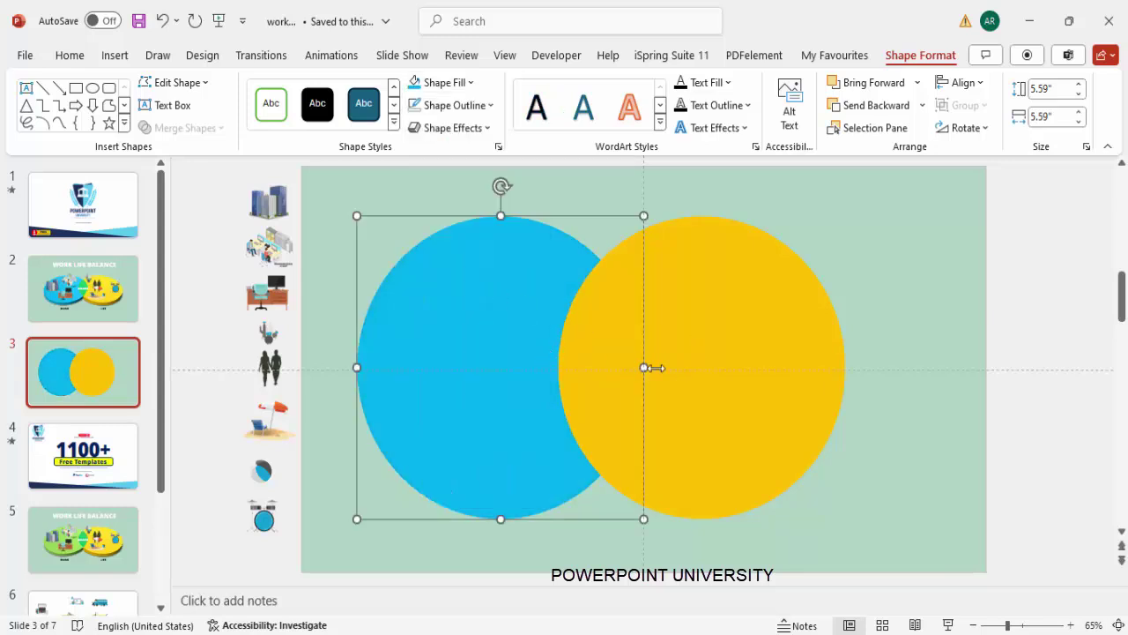
shift+click(697, 330)
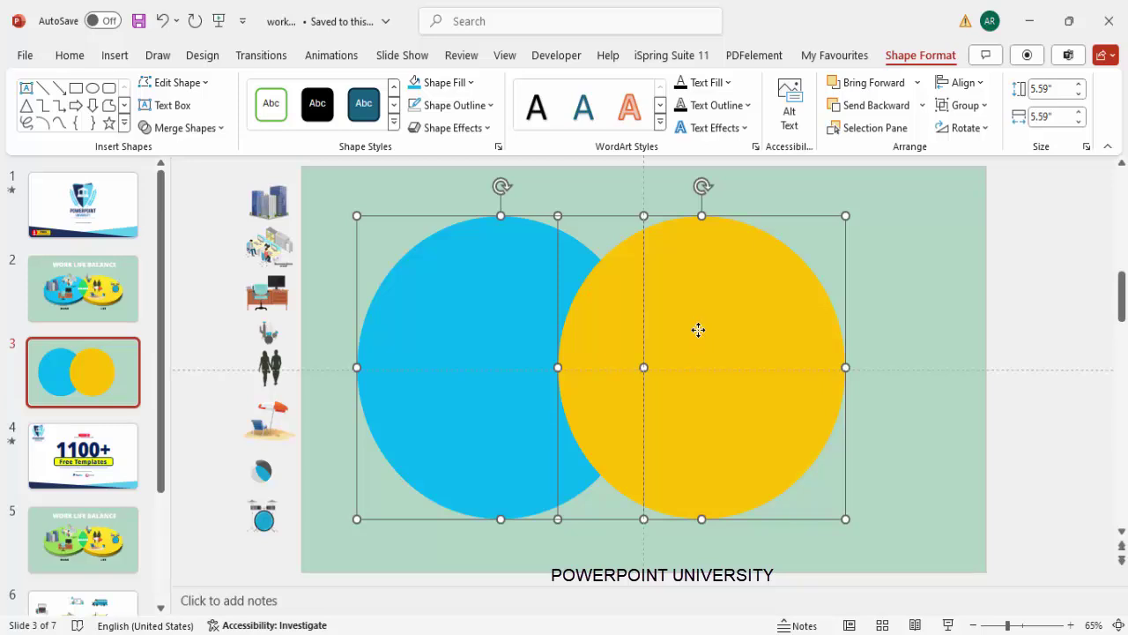
Set both circles to 29% fill transparency, then reselect the blue and yellow circles together.
right_click(788, 447)
click(763, 590)
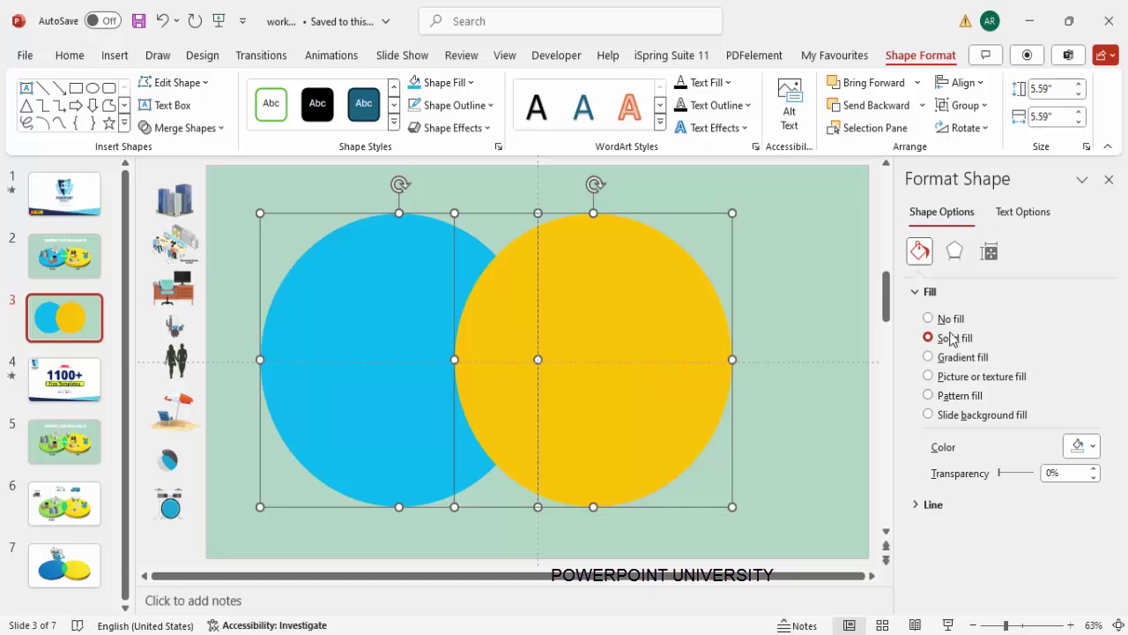
click(1008, 473)
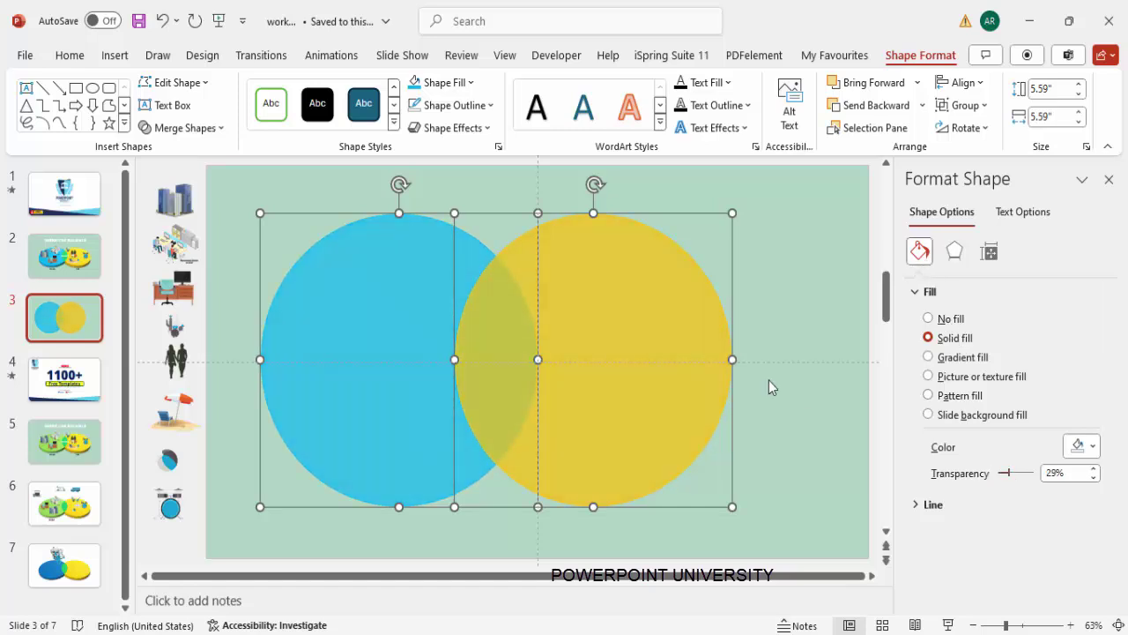
click(776, 254)
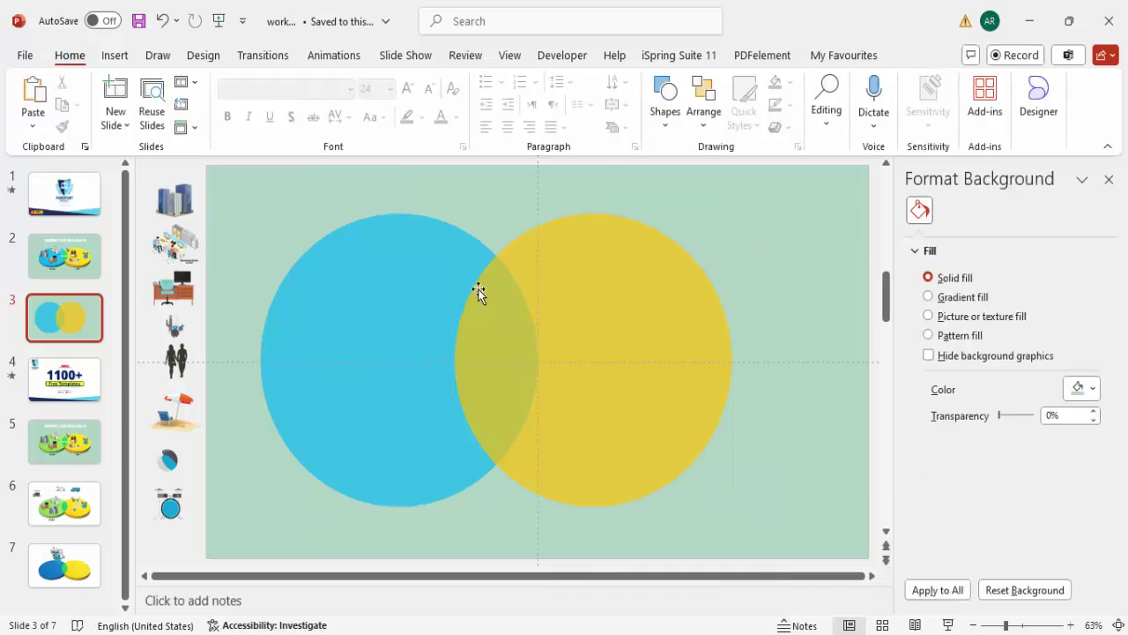
click(404, 333)
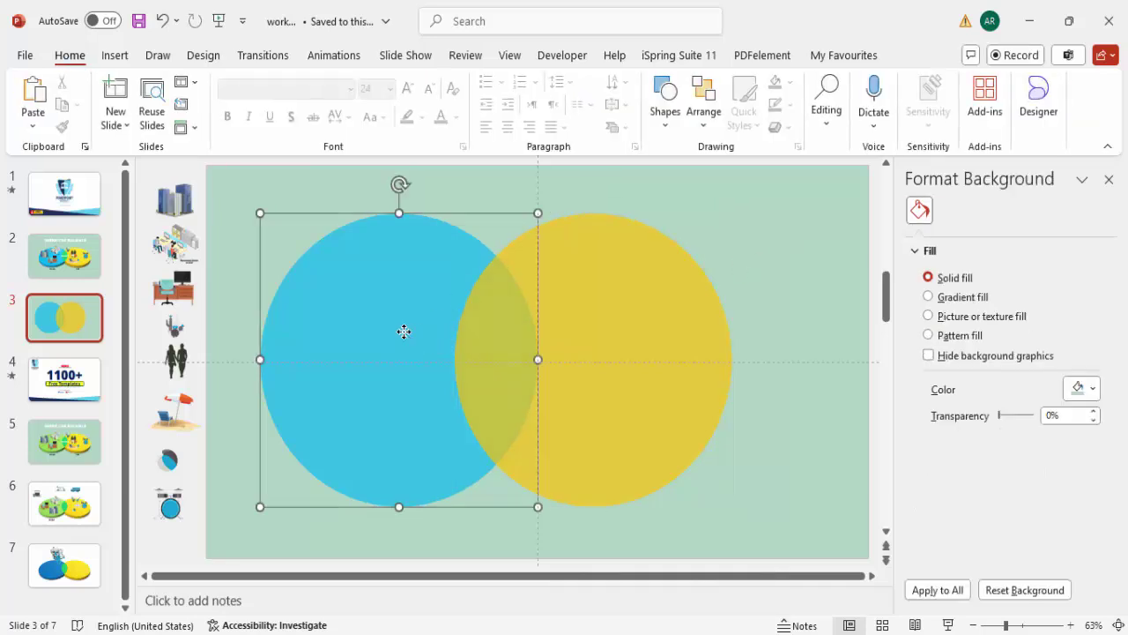
shift+click(634, 303)
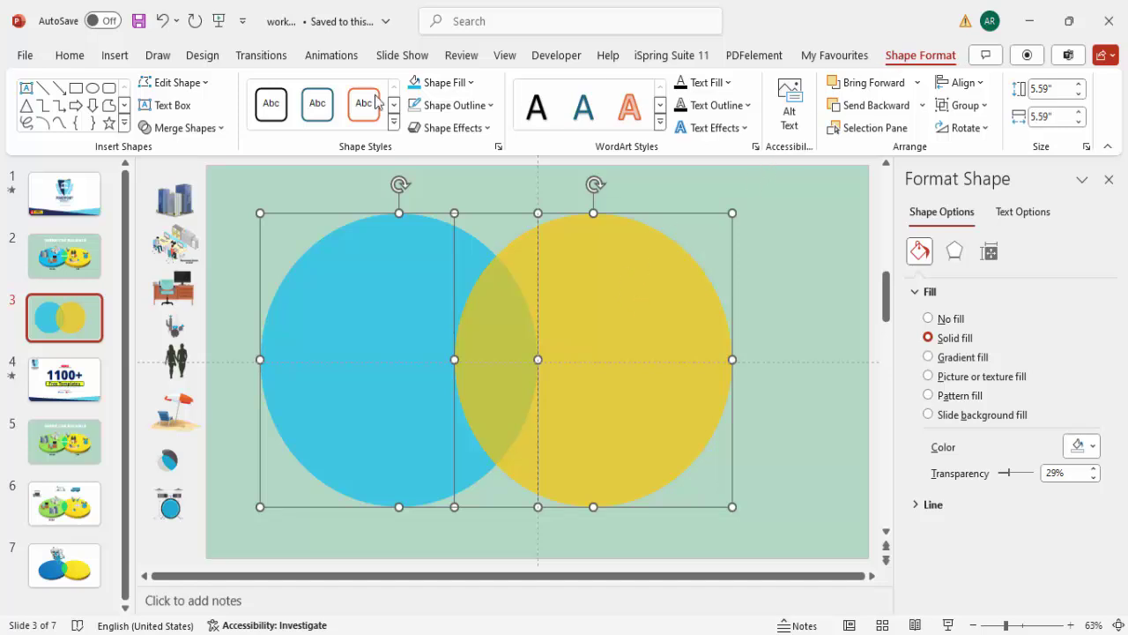
click(182, 128)
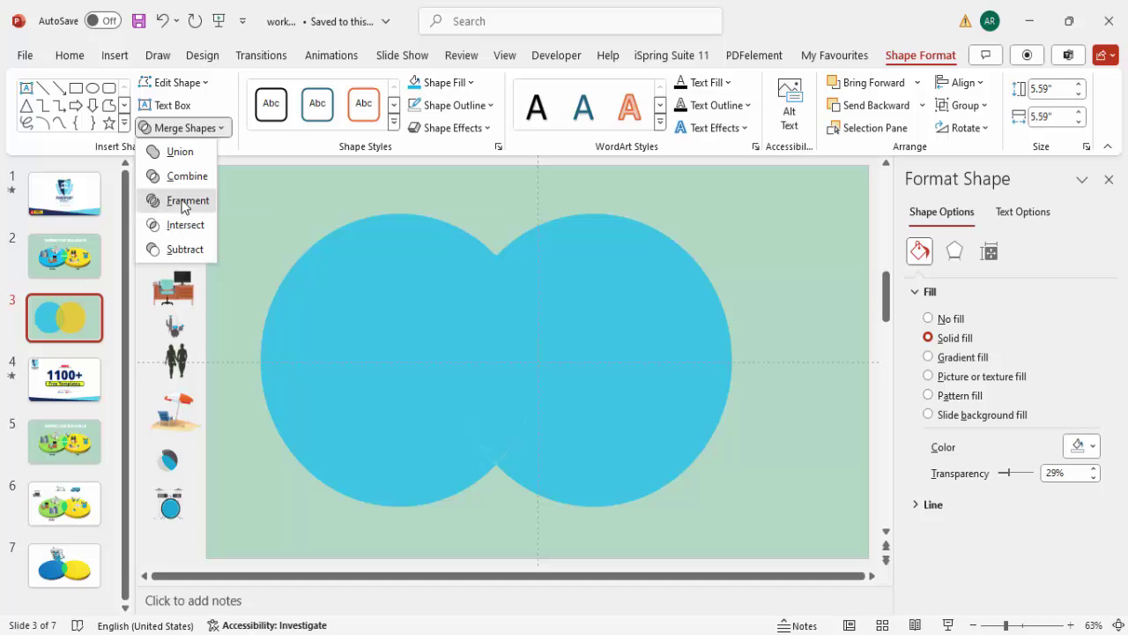
Fragment the overlapping circles into pieces, then refill the right piece yellow and the left piece blue.
click(185, 202)
click(774, 256)
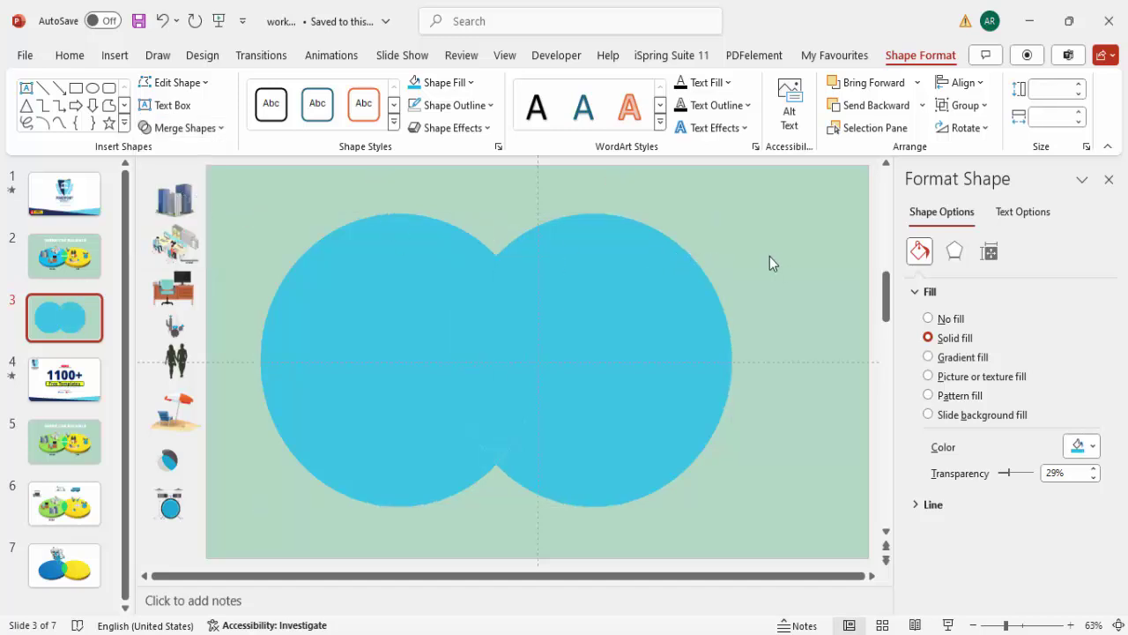
click(641, 267)
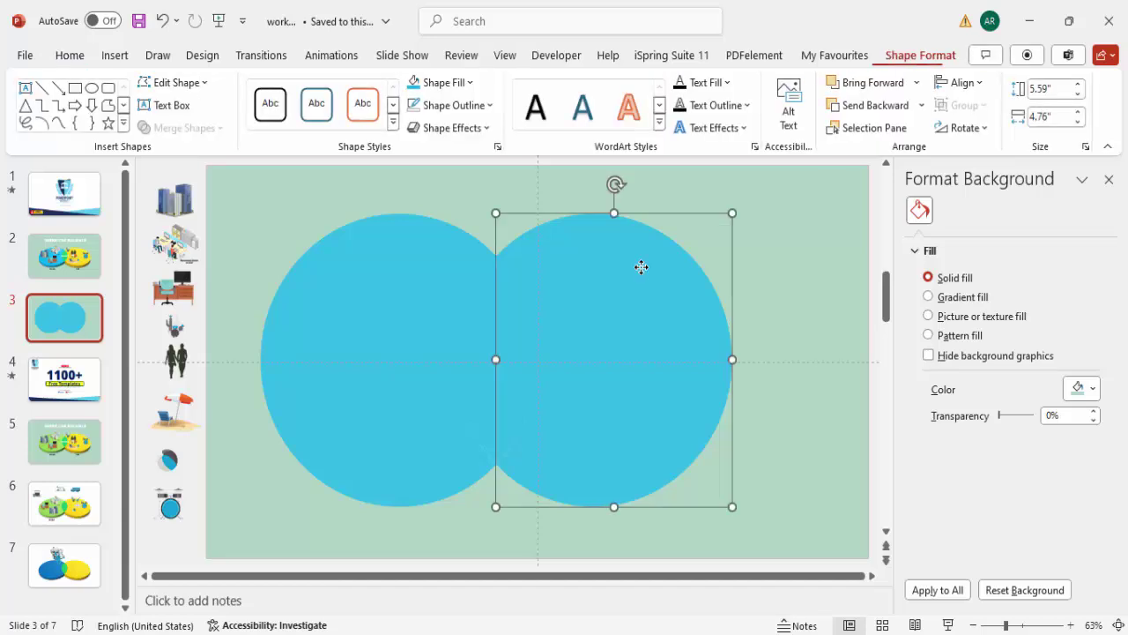
click(451, 84)
click(442, 284)
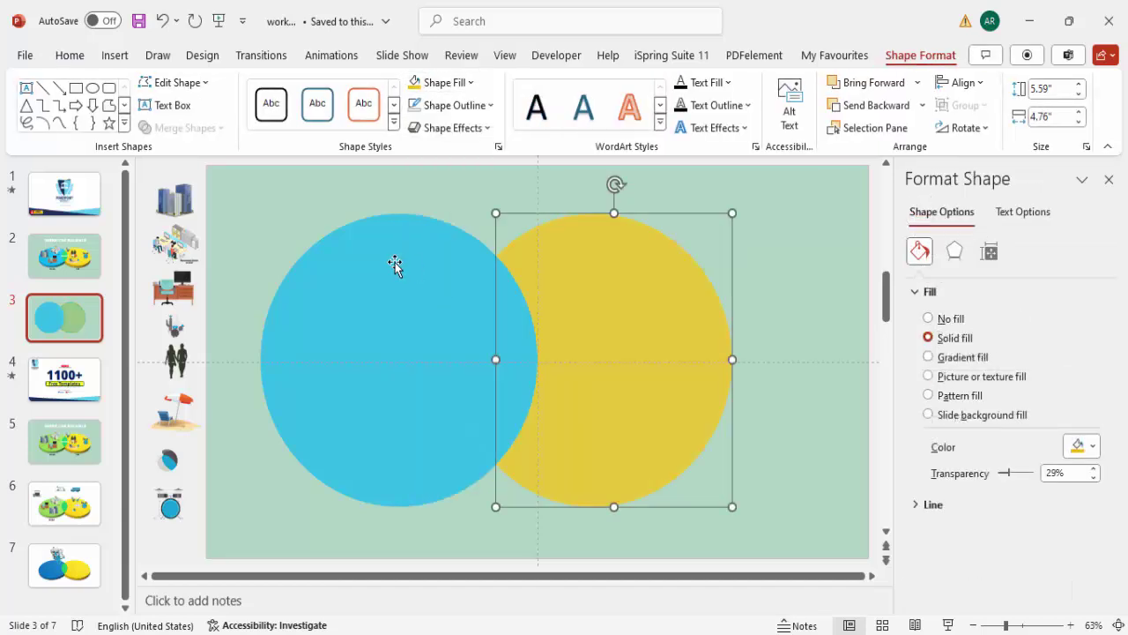
click(390, 262)
click(438, 82)
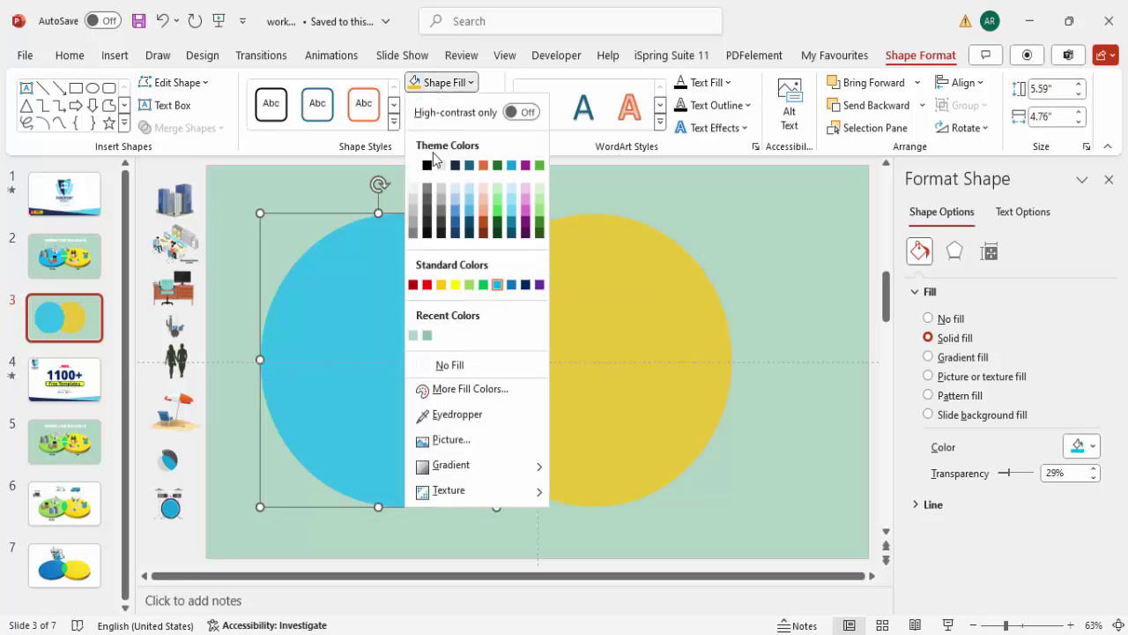
click(497, 285)
Fill the overlap lens green and return both circles to 0% transparency.
mouse_move(503, 329)
mouse_down()
mouse_move(506, 338)
mouse_move(546, 309)
mouse_move(643, 299)
mouse_move(499, 323)
mouse_up()
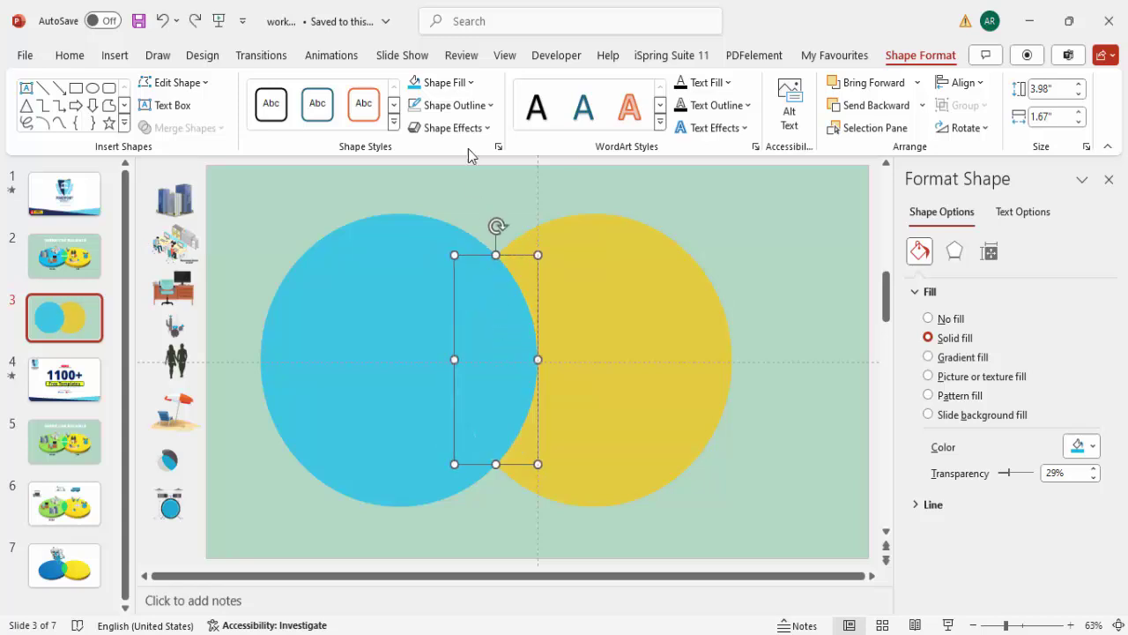
click(458, 83)
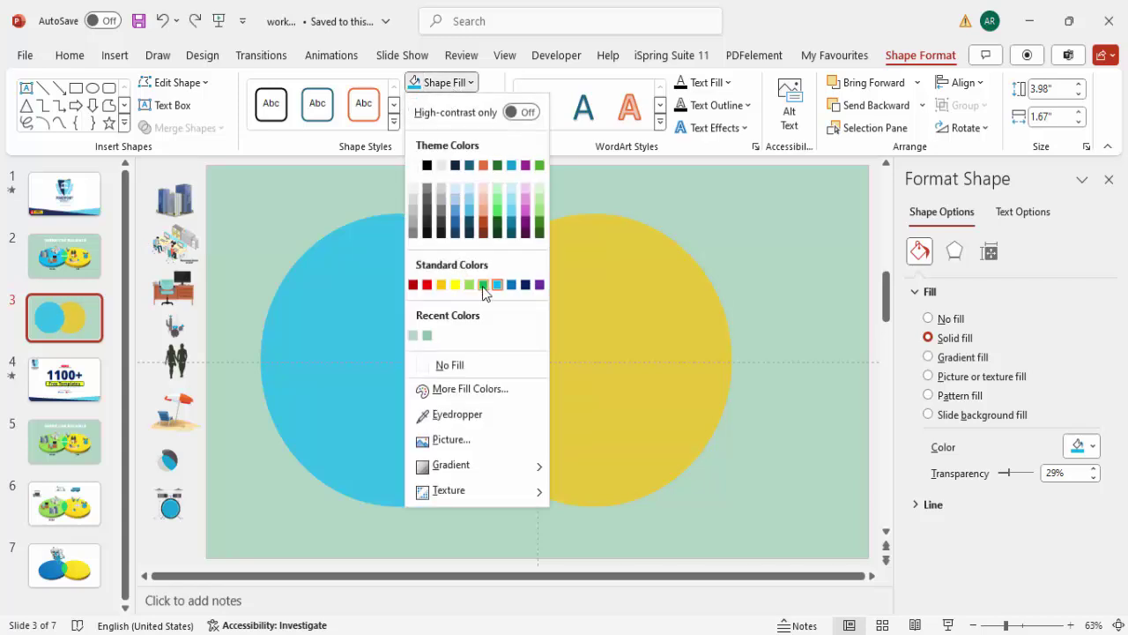
click(483, 283)
shift+click(612, 303)
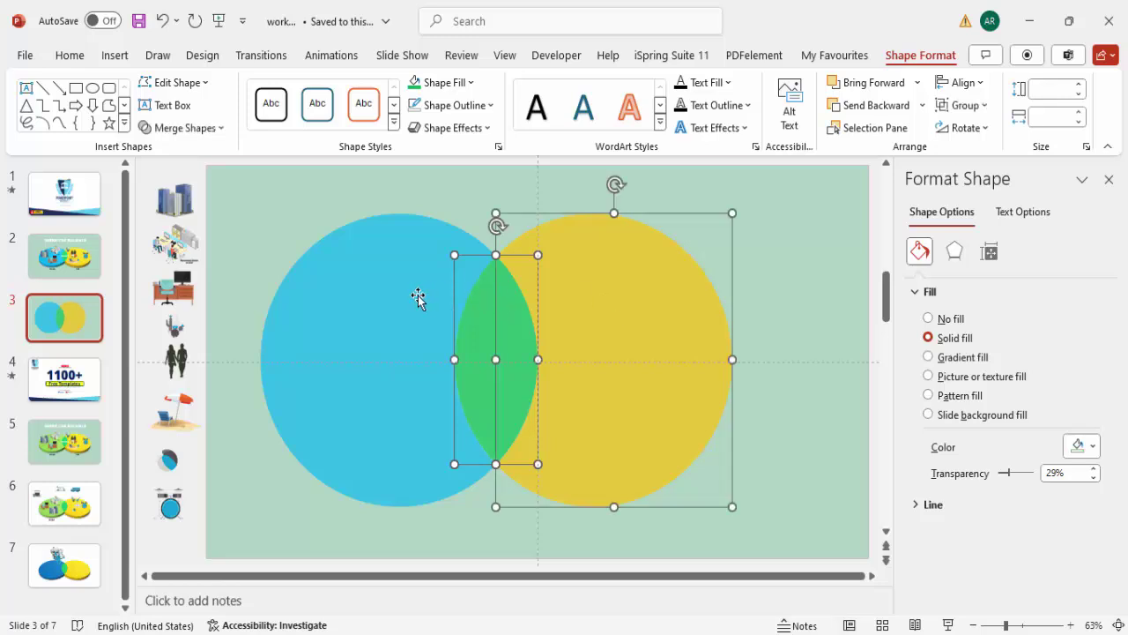
shift+click(418, 297)
drag(1012, 481, 997, 481)
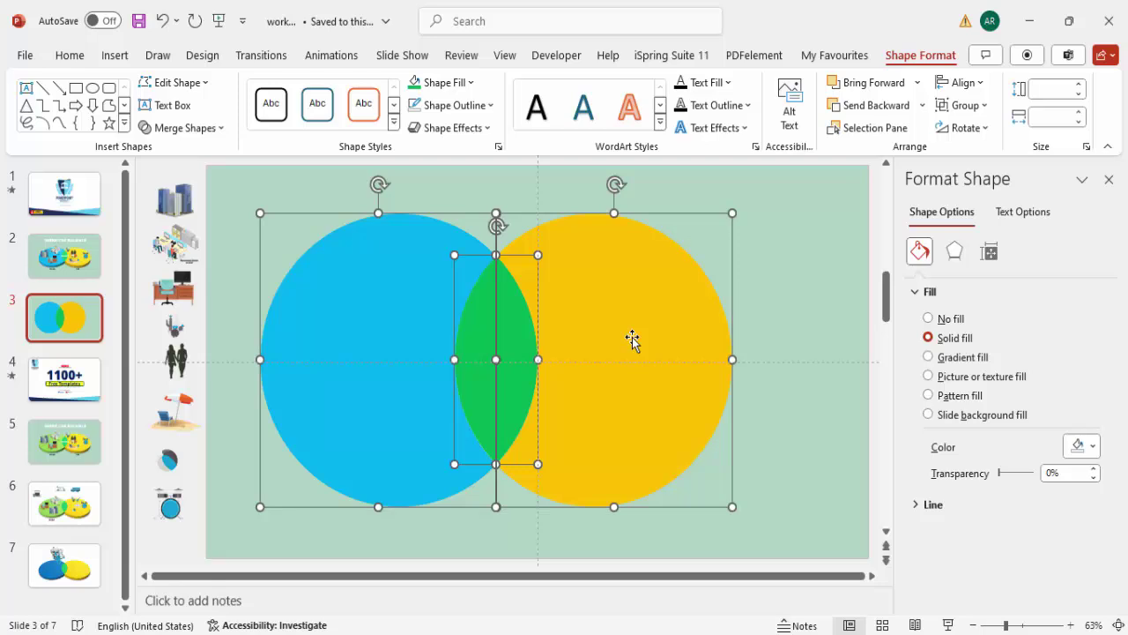
Group the three pieces and apply the Perspective: Relaxed Moderately 3-D rotation preset.
key(ctrl+g)
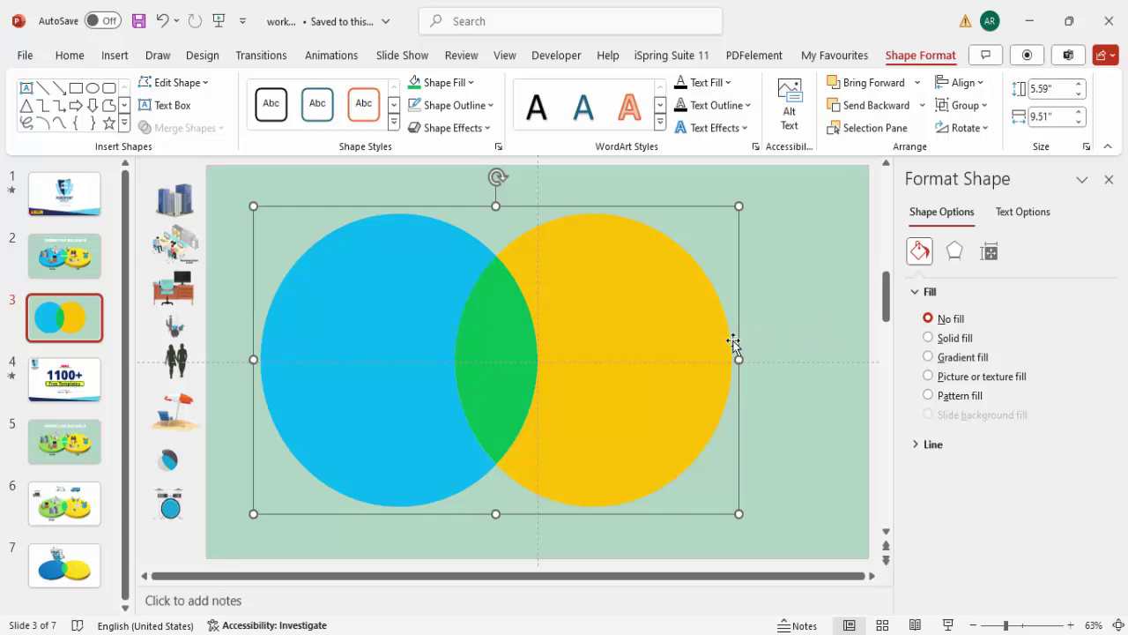
click(955, 252)
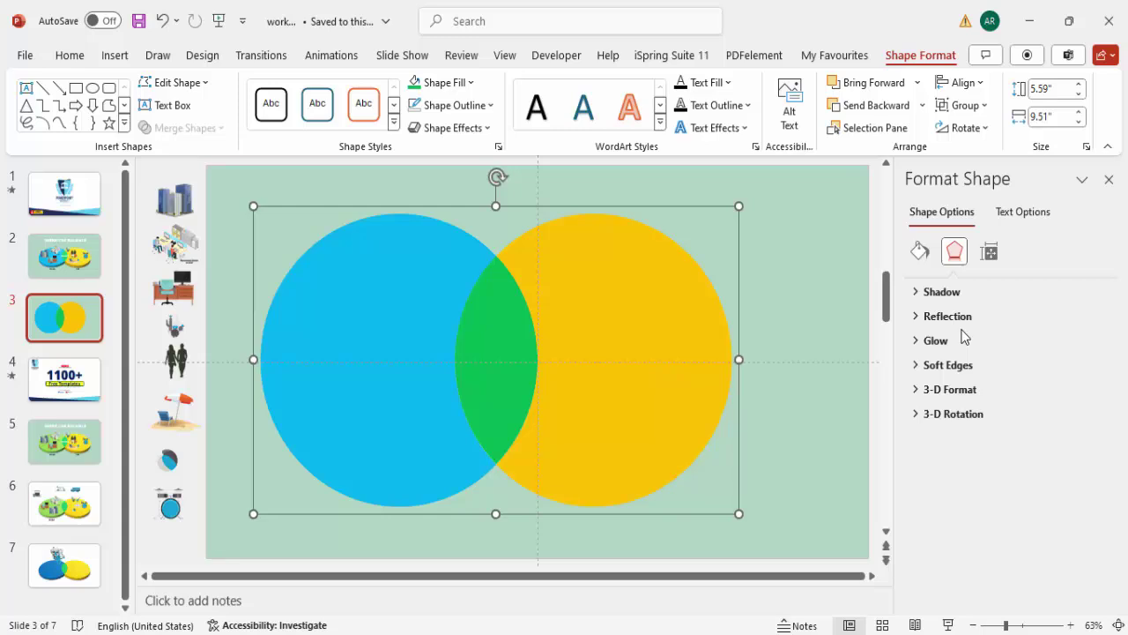
click(976, 422)
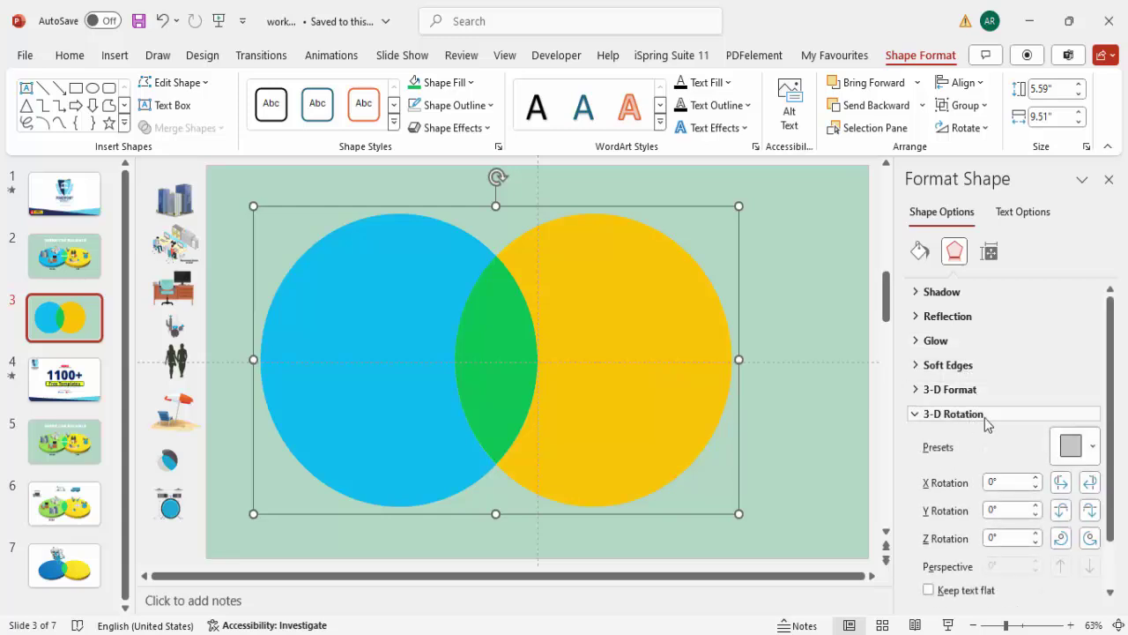
scroll(1068, 414, down, 2)
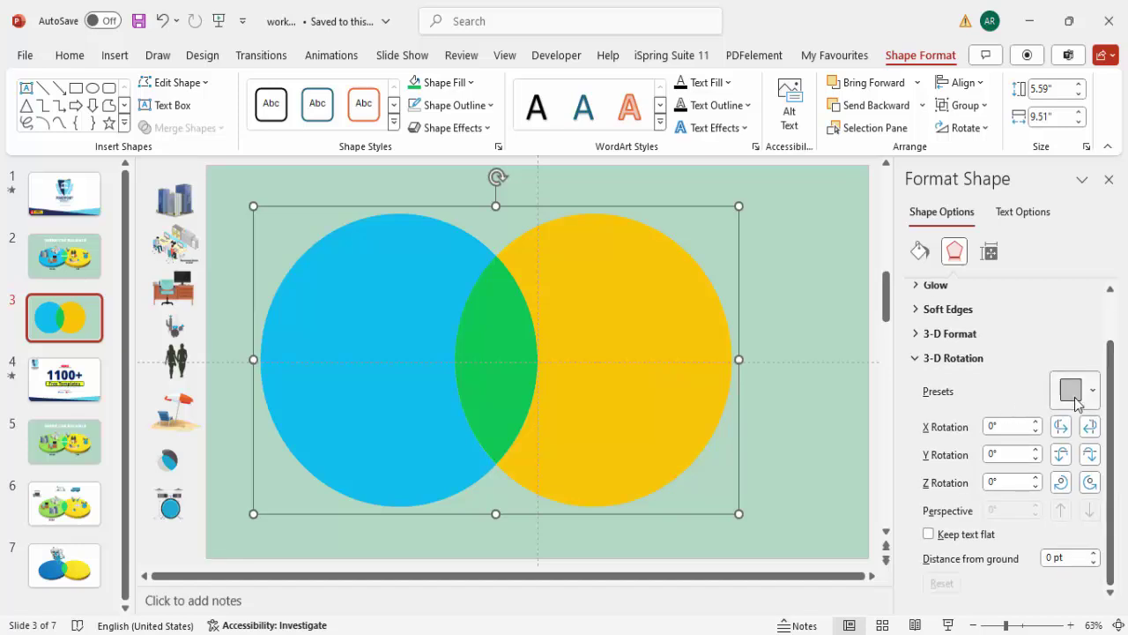
click(1083, 394)
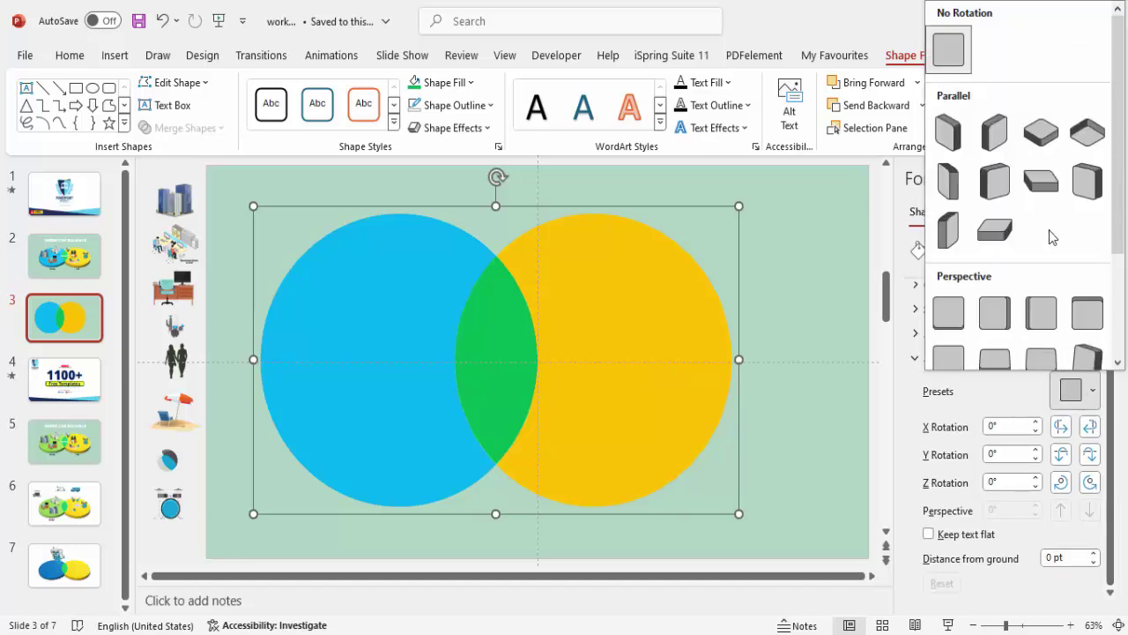
scroll(1048, 238, down, 3)
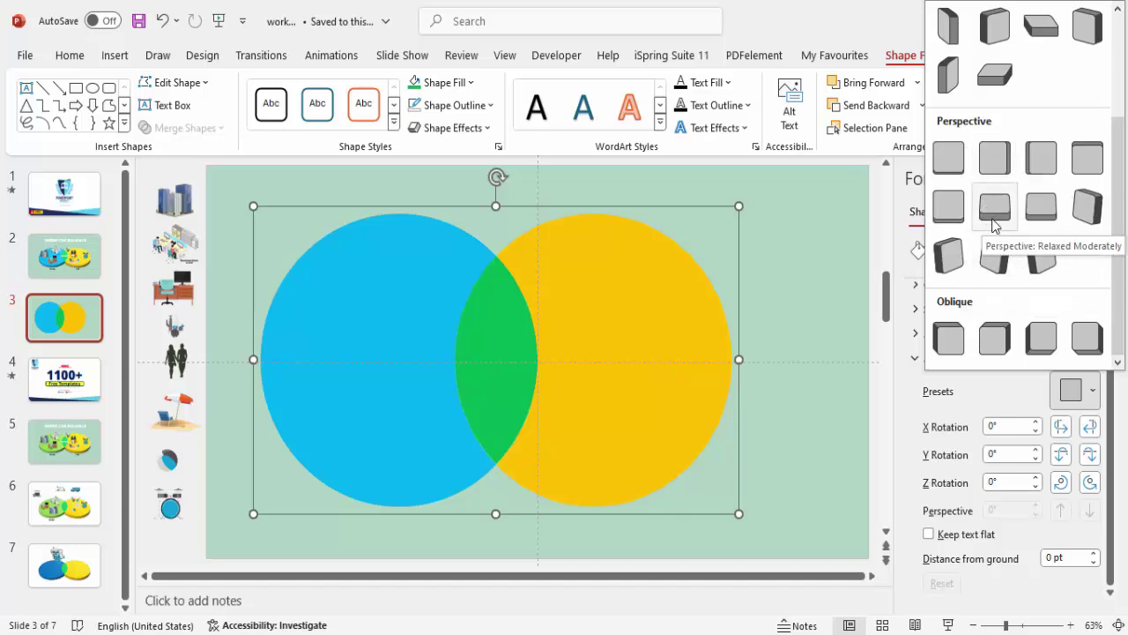
click(994, 208)
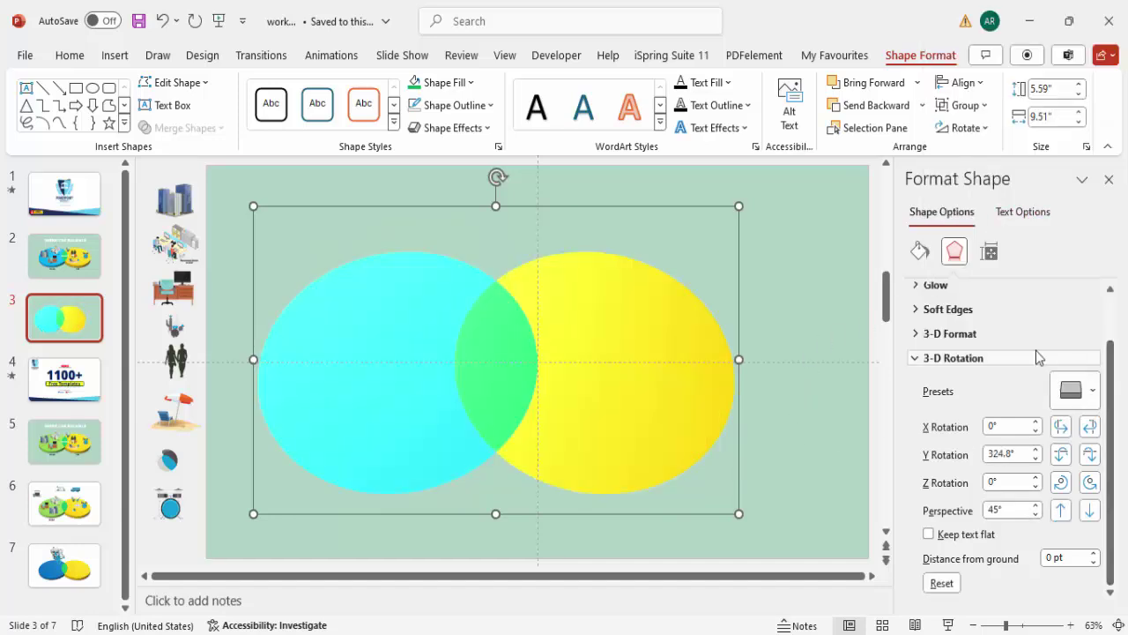
Set the grouped discs' 3-D depth to 31 pt.
click(1000, 342)
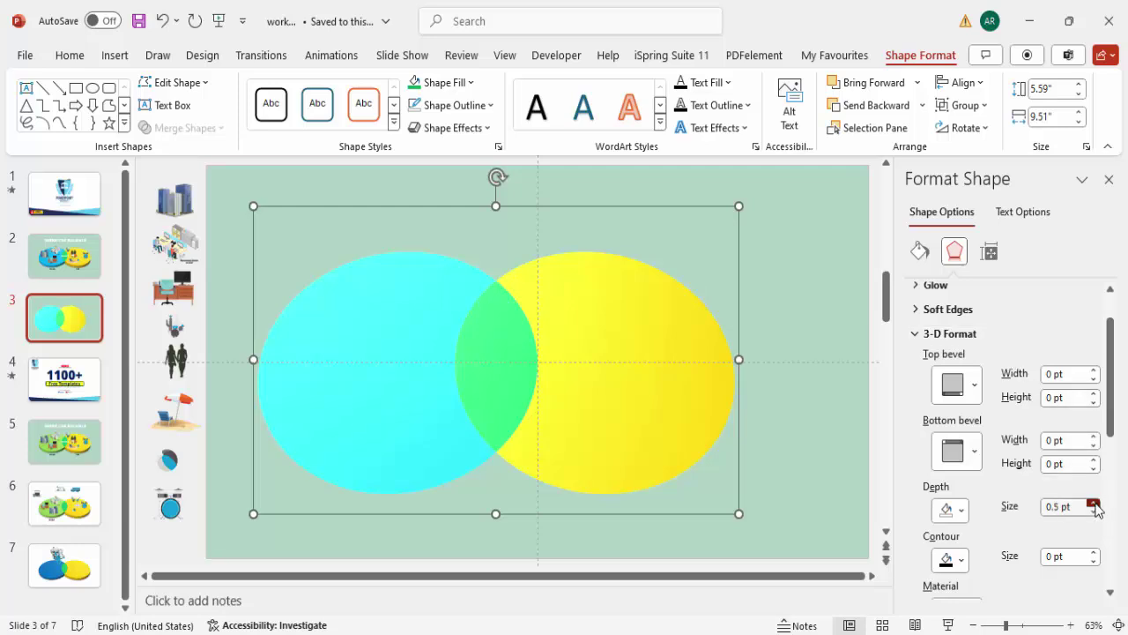
drag(1096, 509, 1096, 510)
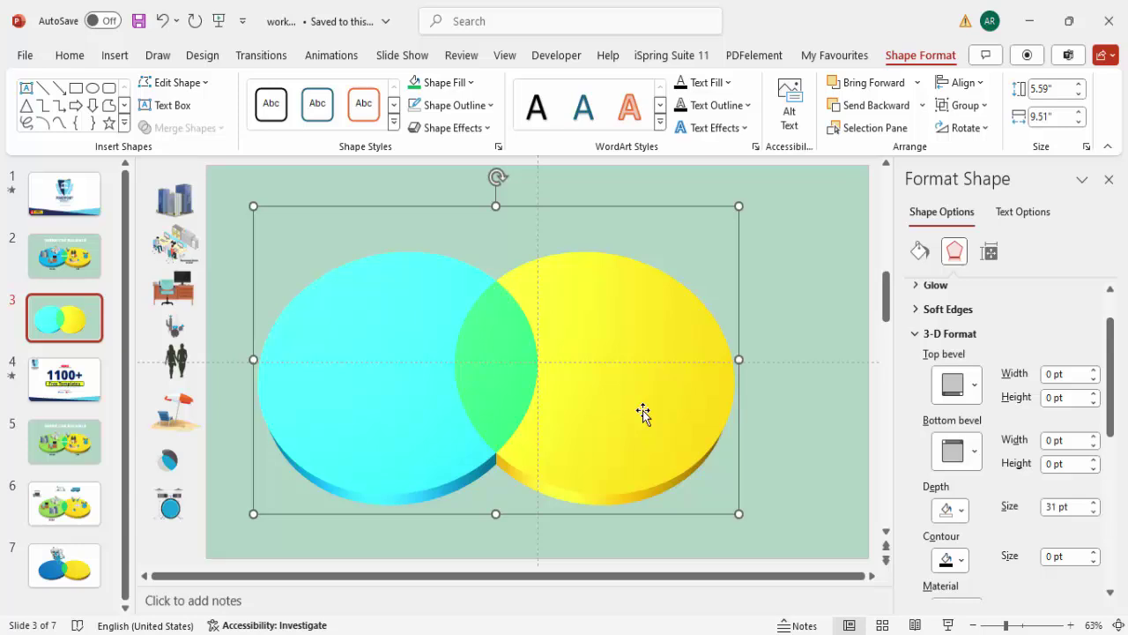
drag(1115, 407, 1120, 567)
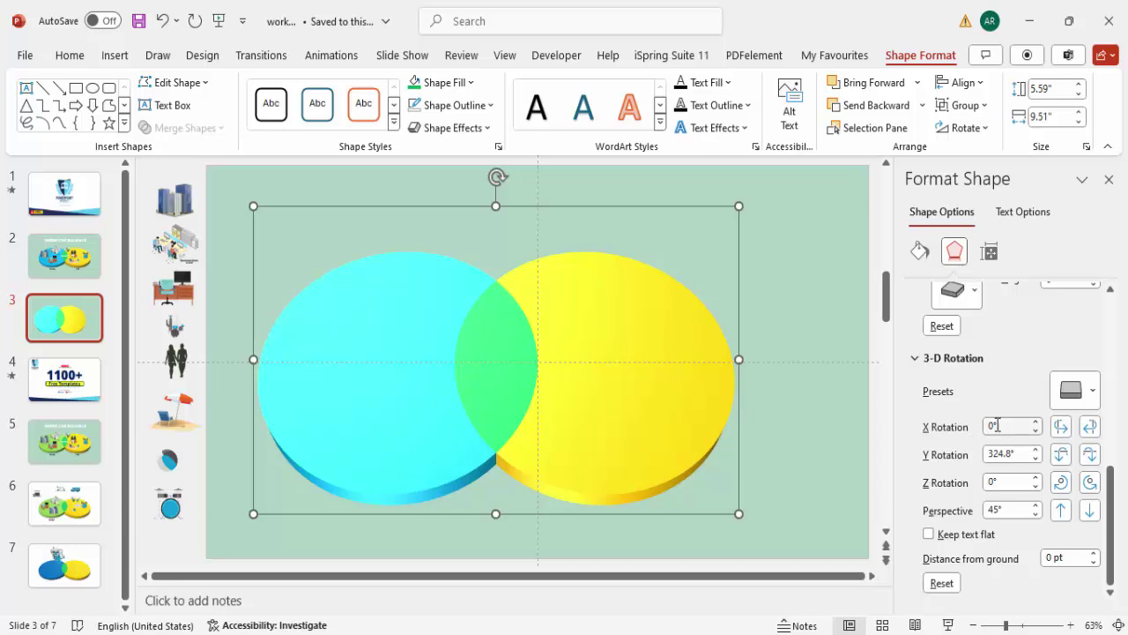
Keep X rotation at 0° and step the Y rotation to 304.8°.
click(1071, 392)
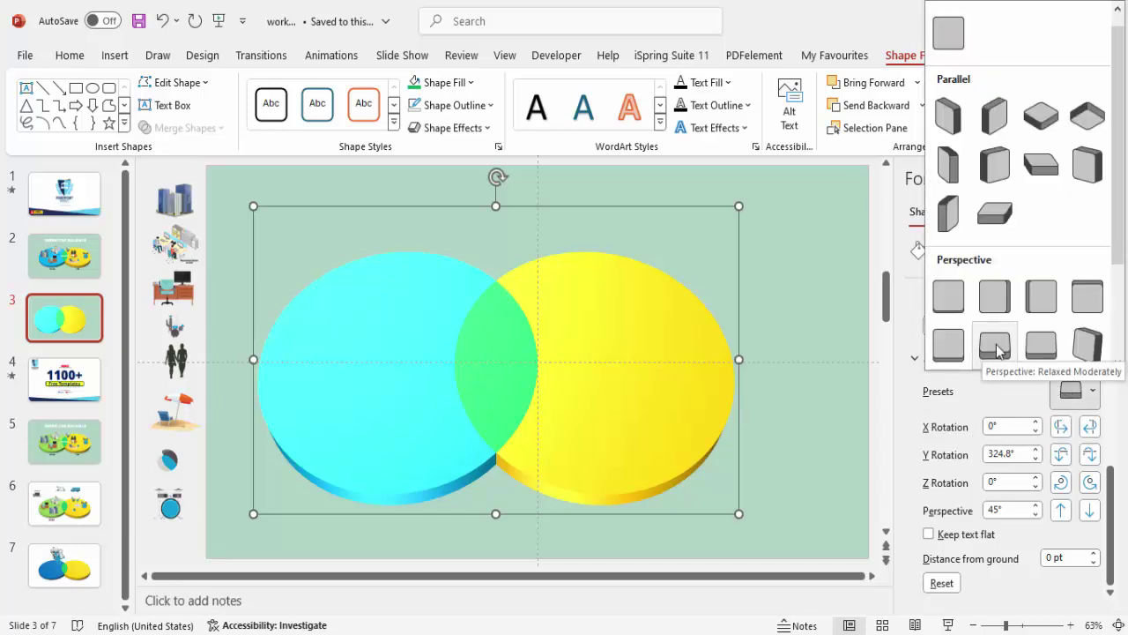
click(992, 349)
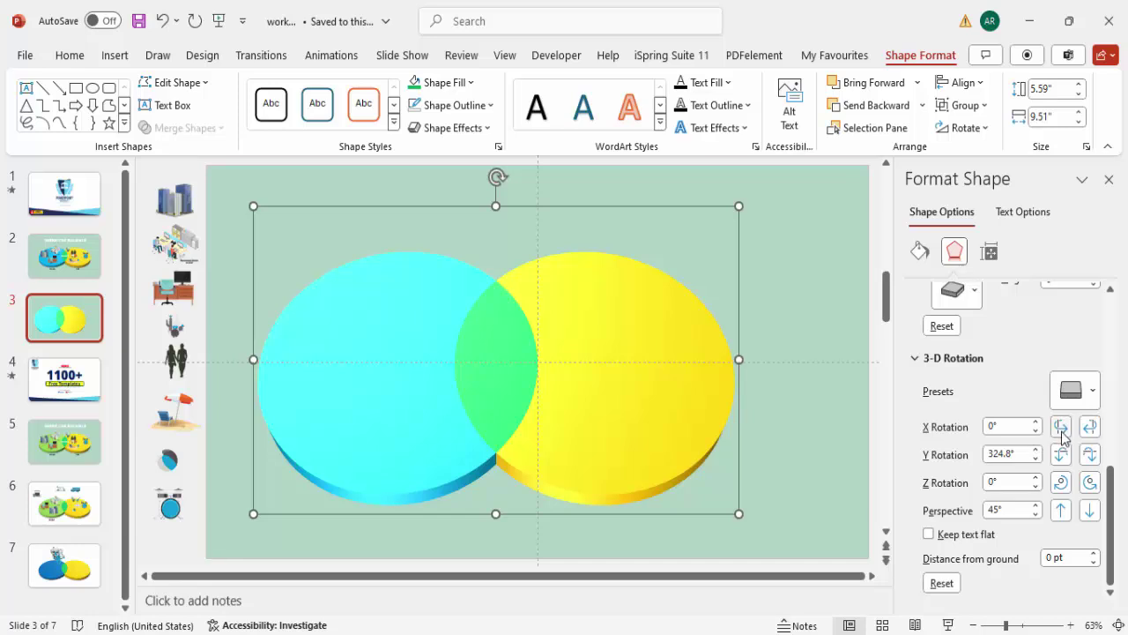
click(1061, 429)
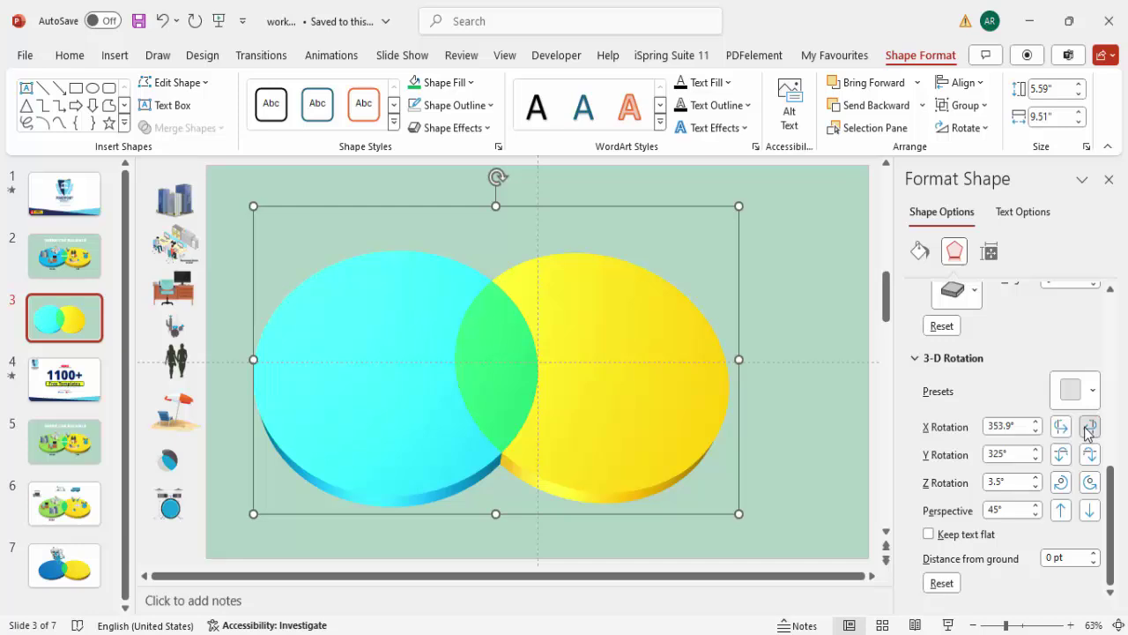
click(1088, 427)
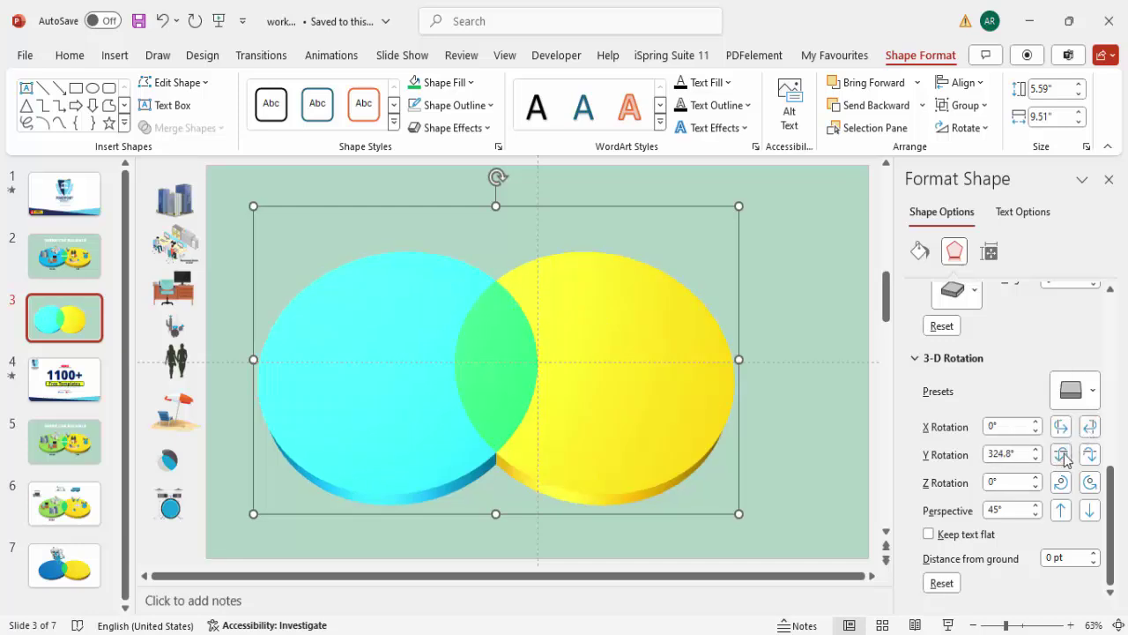
click(1062, 454)
click(1090, 455)
click(1090, 456)
click(1091, 455)
click(1090, 456)
click(1090, 456)
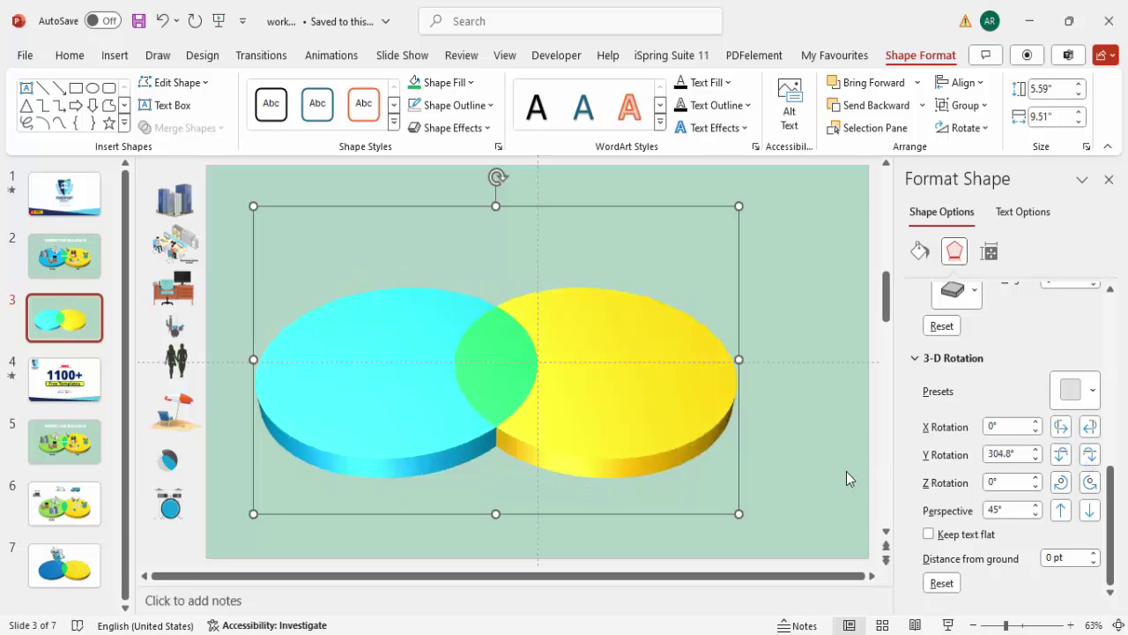
Enlarge the disc group to 6.28" by 10.69", nudge it up-left, keeping Y rotation 304.8°.
drag(738, 514, 797, 549)
drag(738, 458, 732, 445)
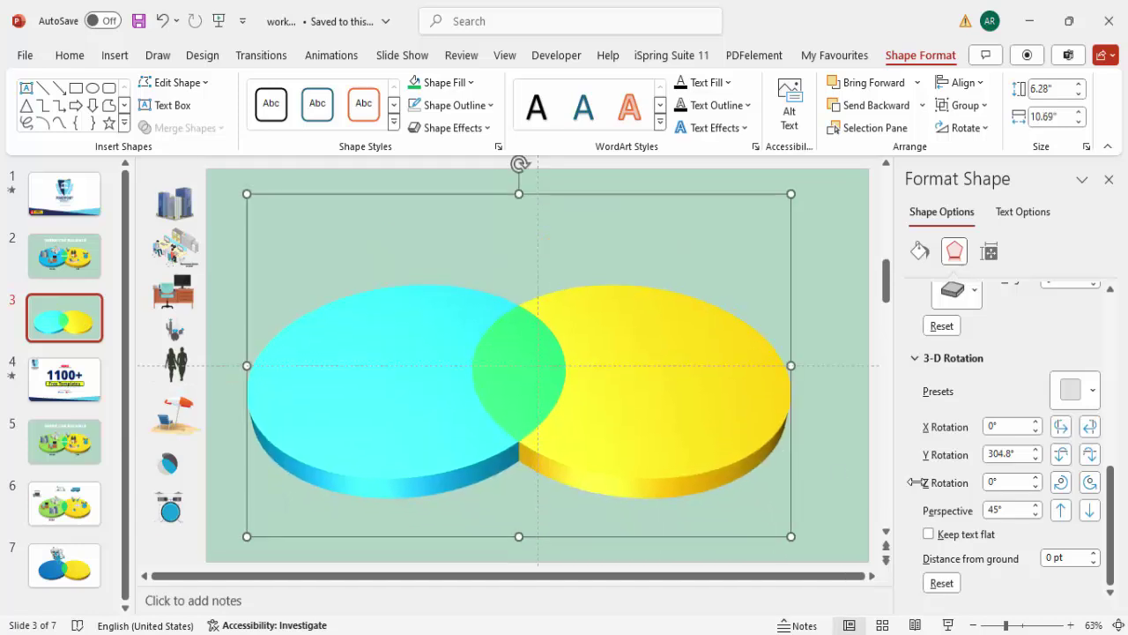
click(1093, 458)
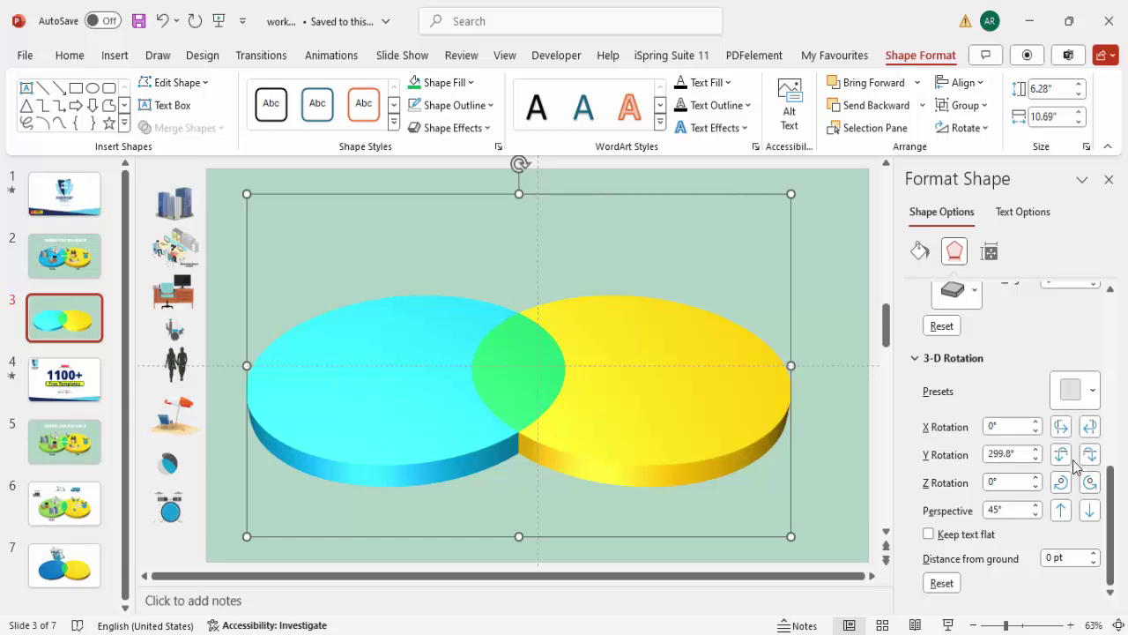
click(1061, 455)
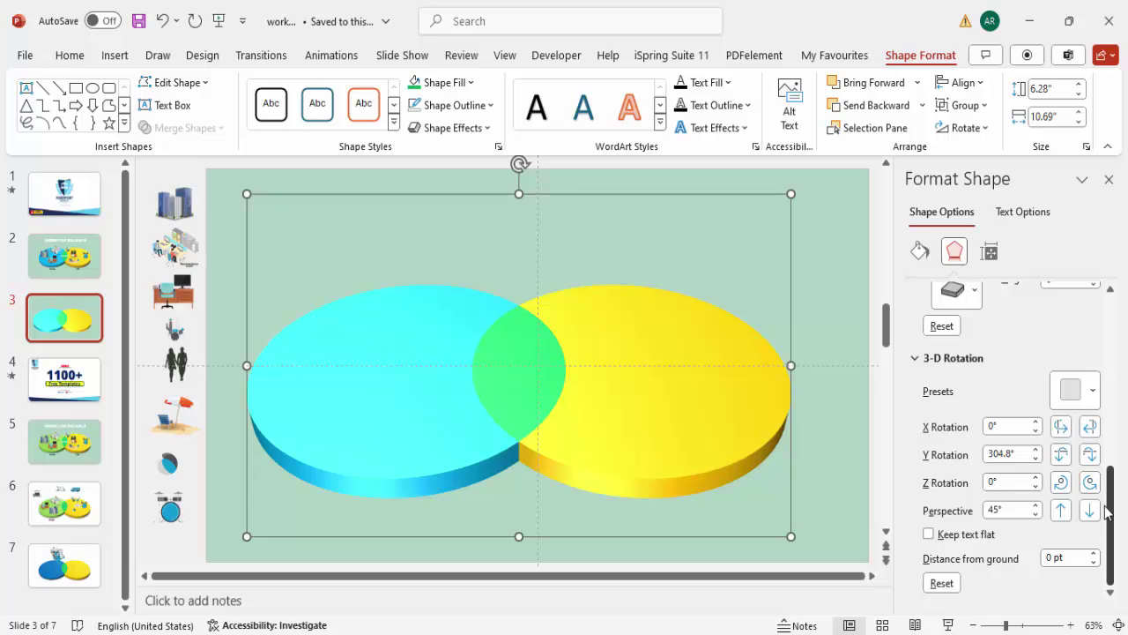
drag(1112, 505, 1121, 432)
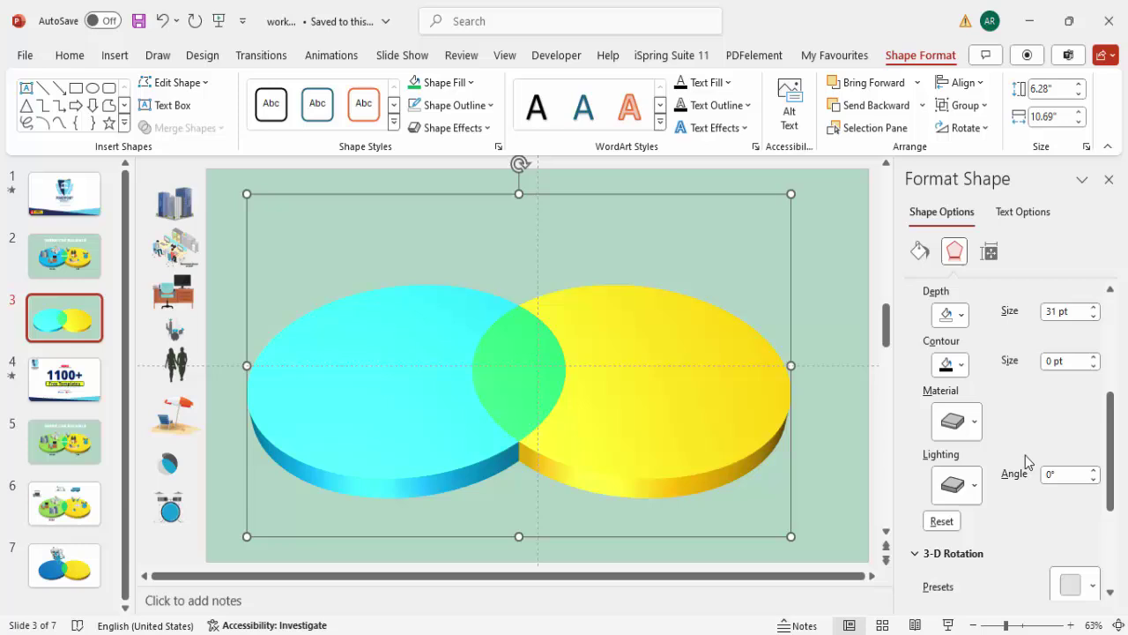
Apply a Special lighting preset to the discs and try a darker matte material.
click(965, 500)
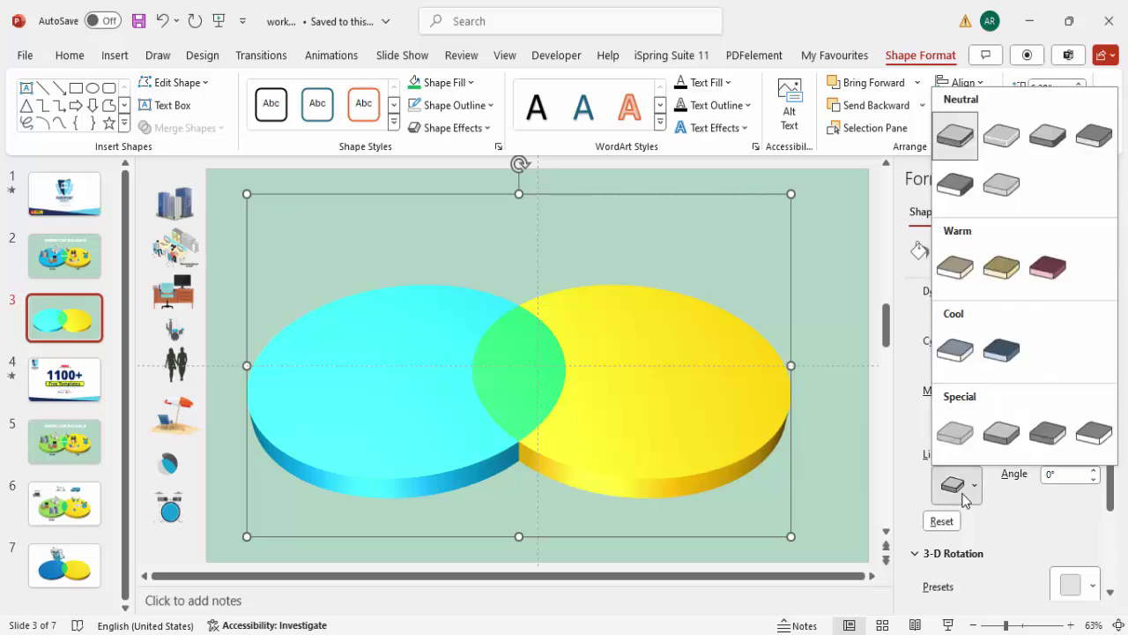
click(1001, 432)
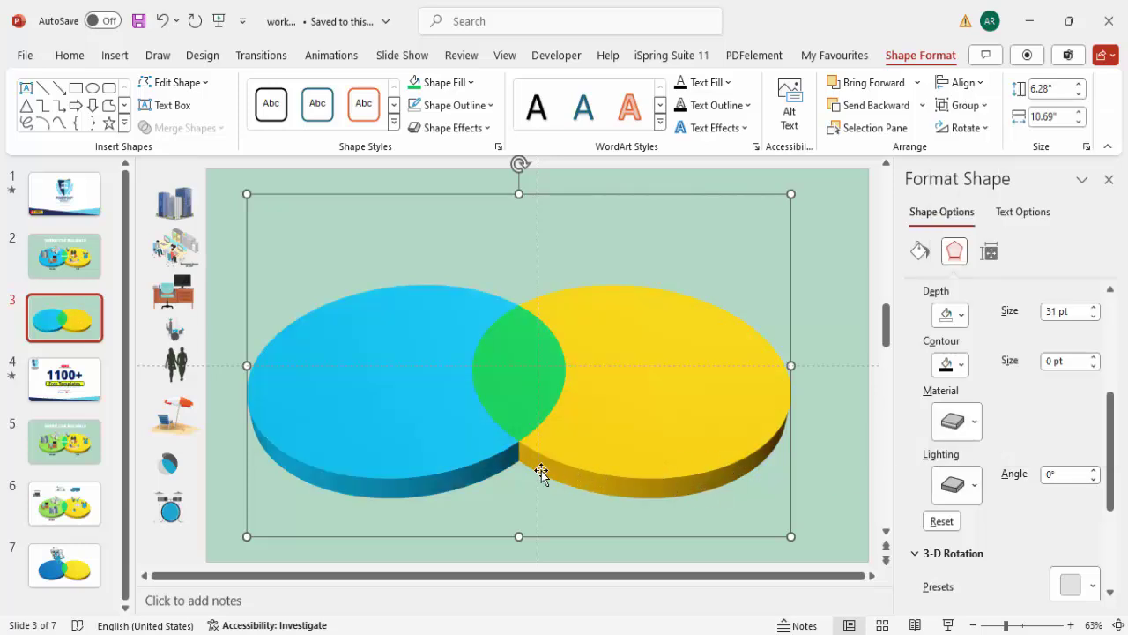
click(956, 421)
click(963, 212)
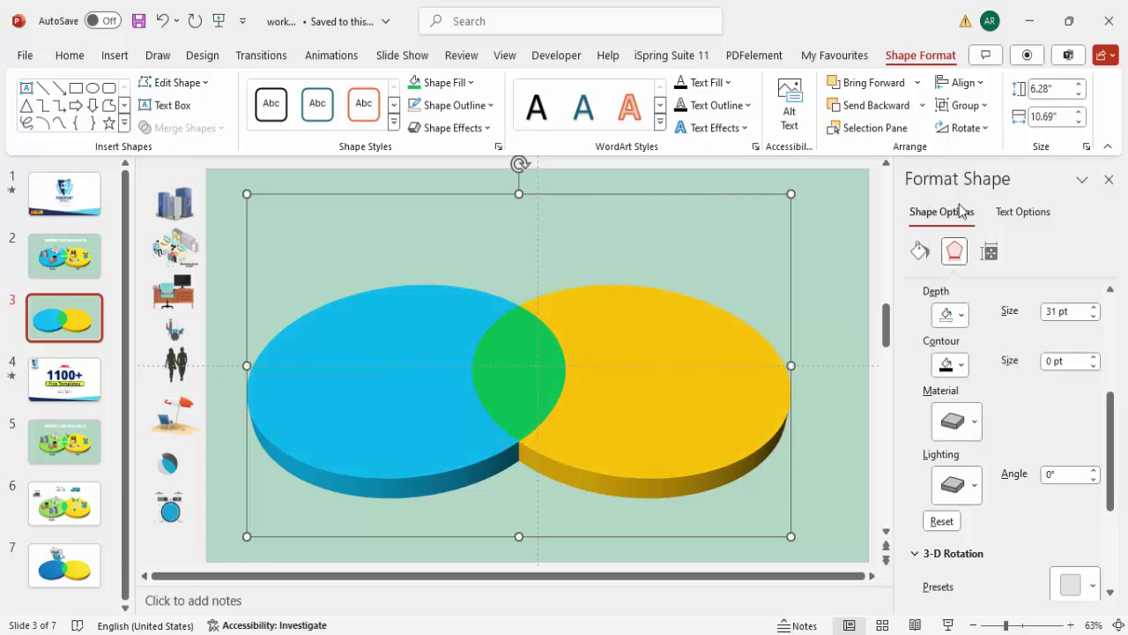
Give the discs a brighter Standard surface material.
click(968, 427)
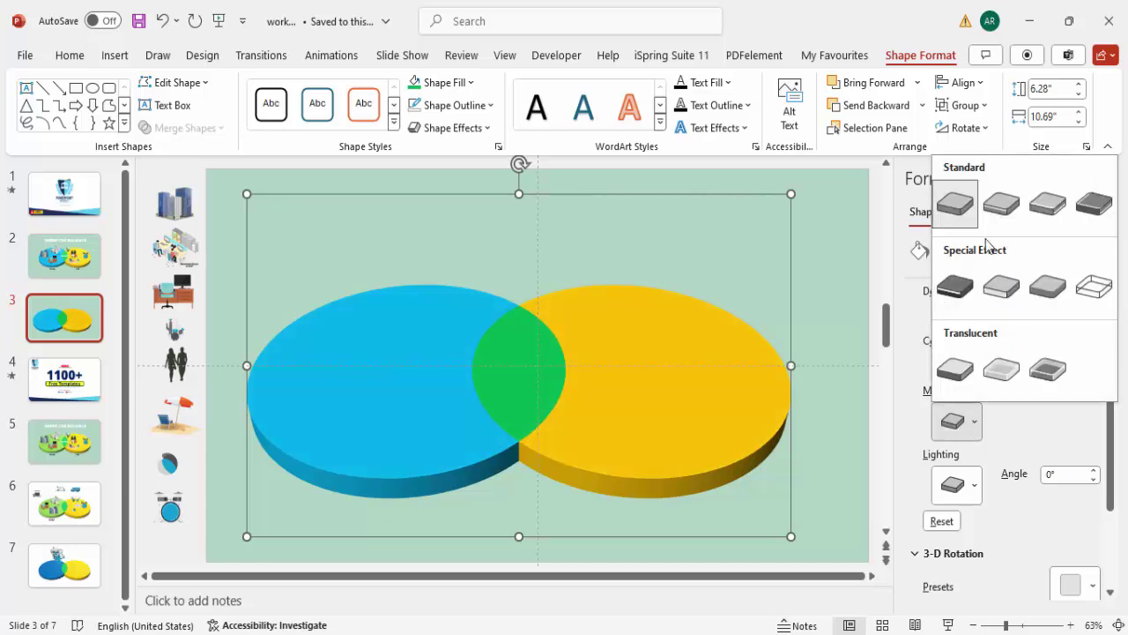
click(1036, 218)
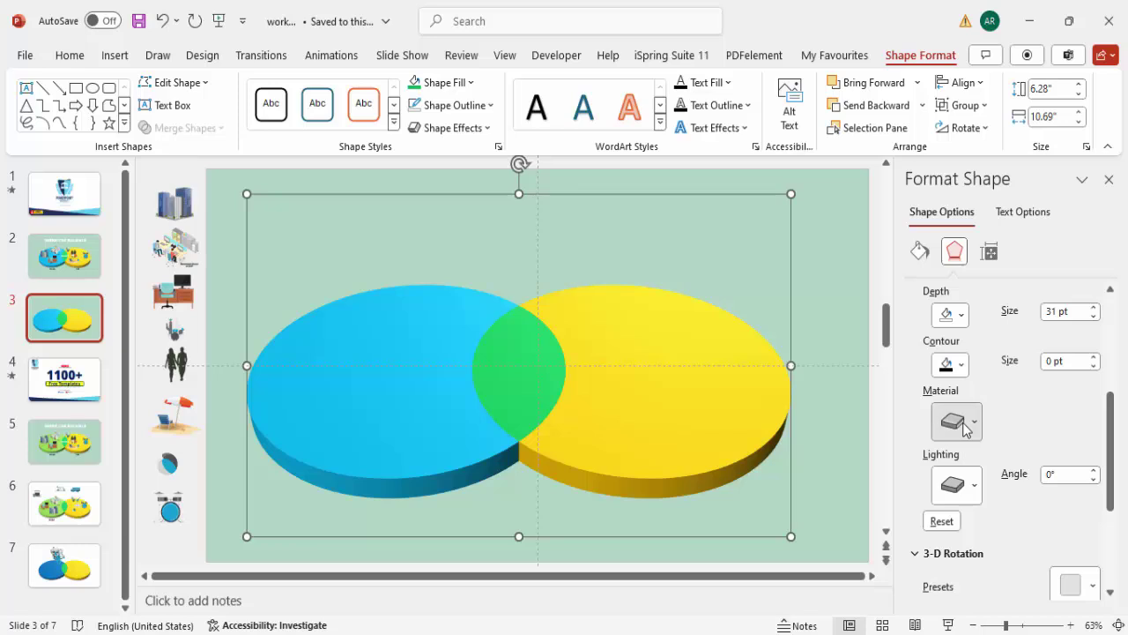
click(962, 427)
click(1009, 218)
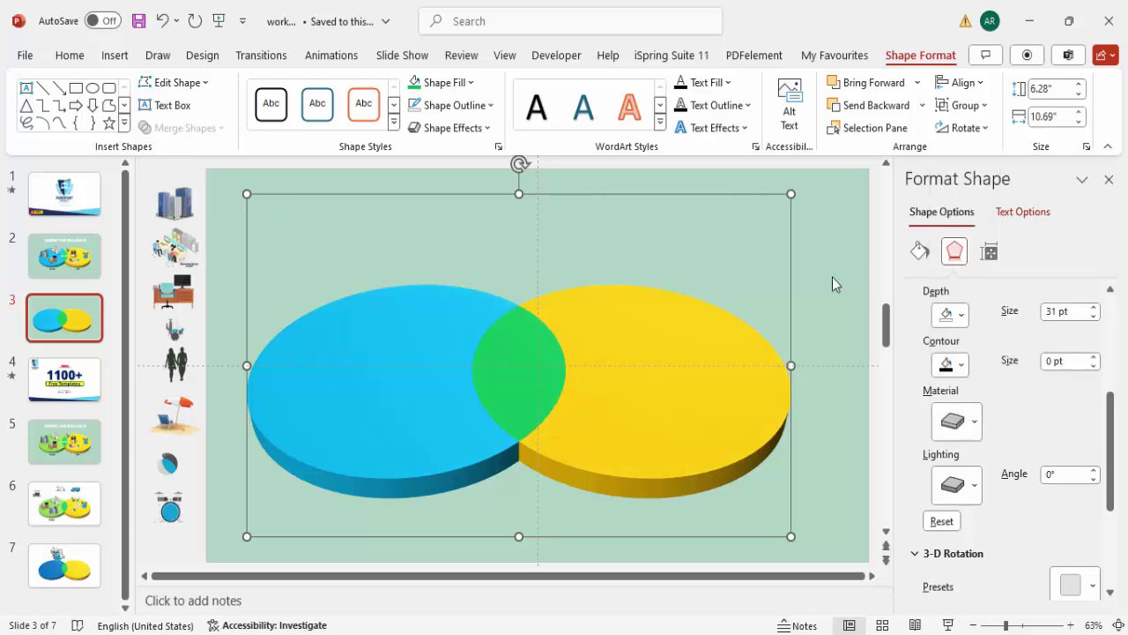
Duplicate the Venn group up and to the right and fill the copy black.
drag(705, 423, 697, 400)
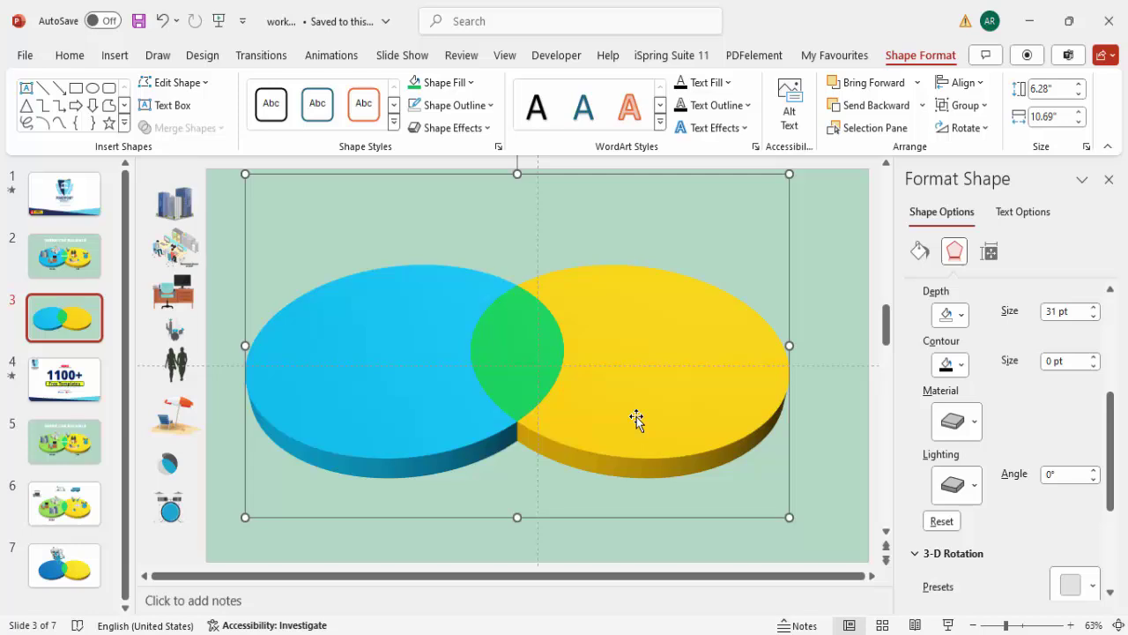
drag(622, 417, 655, 337)
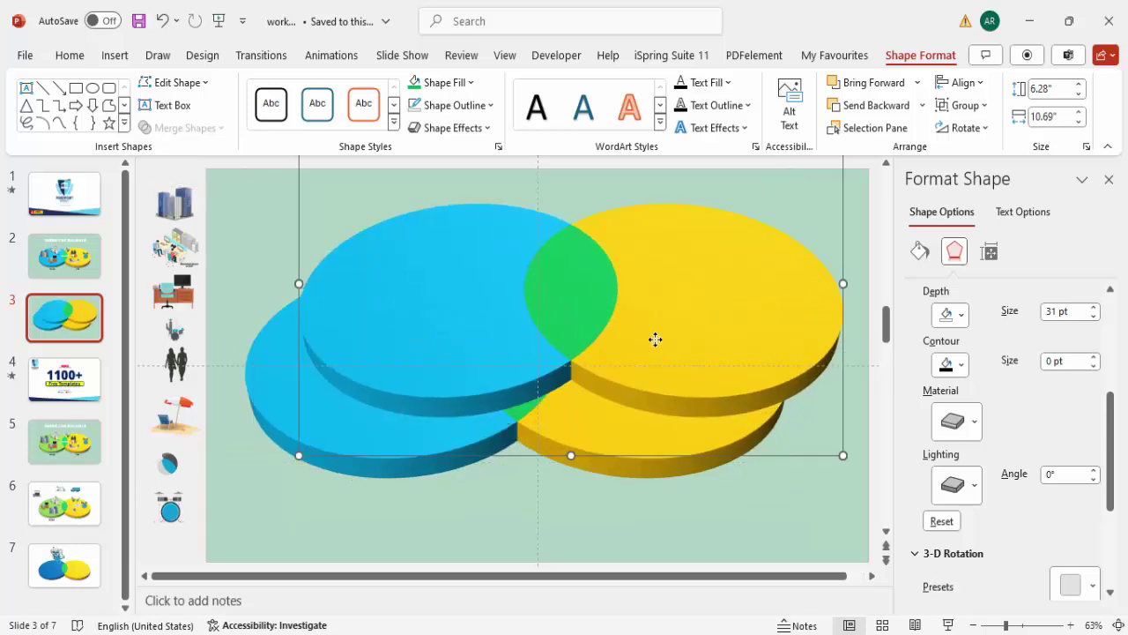
click(438, 88)
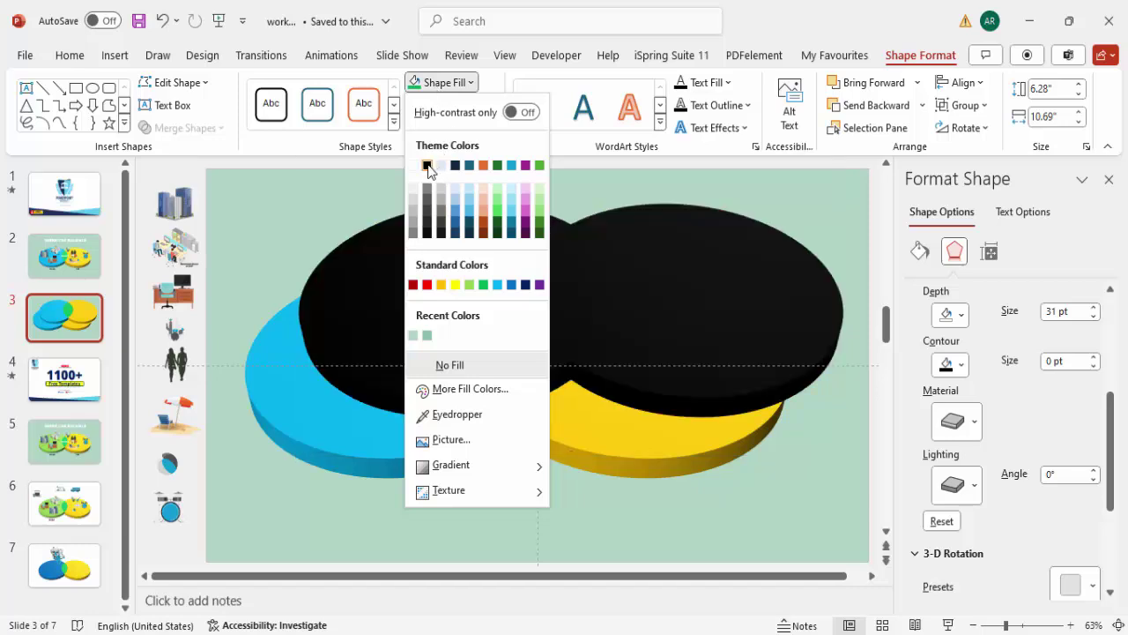
click(425, 164)
Make the black copy 72% transparent with 0 pt depth and position it under the discs.
click(773, 397)
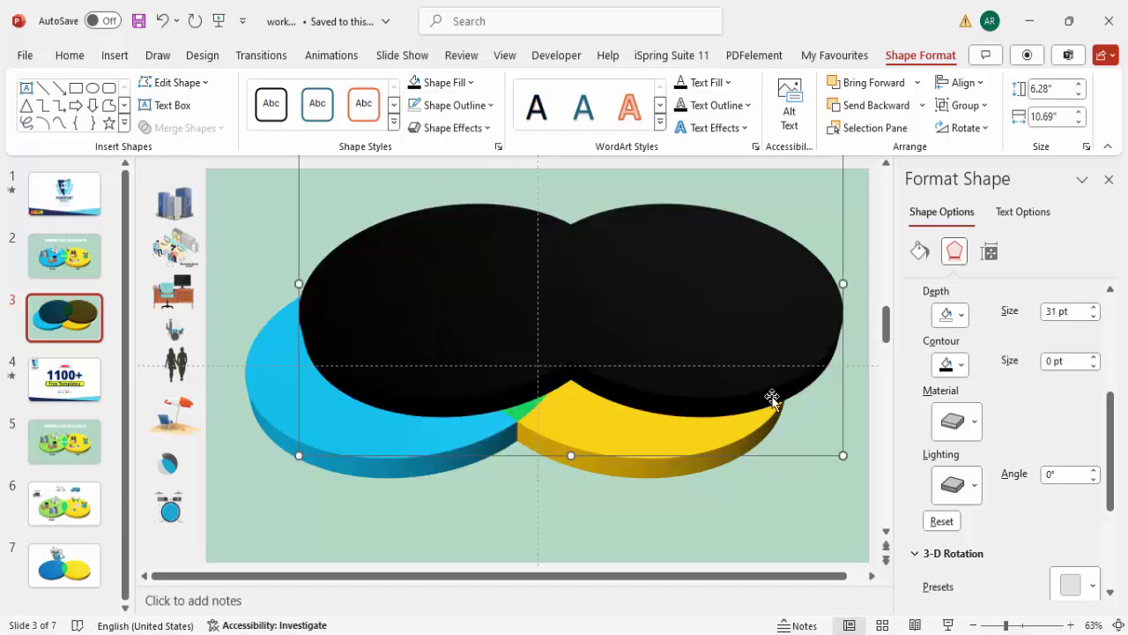
click(919, 252)
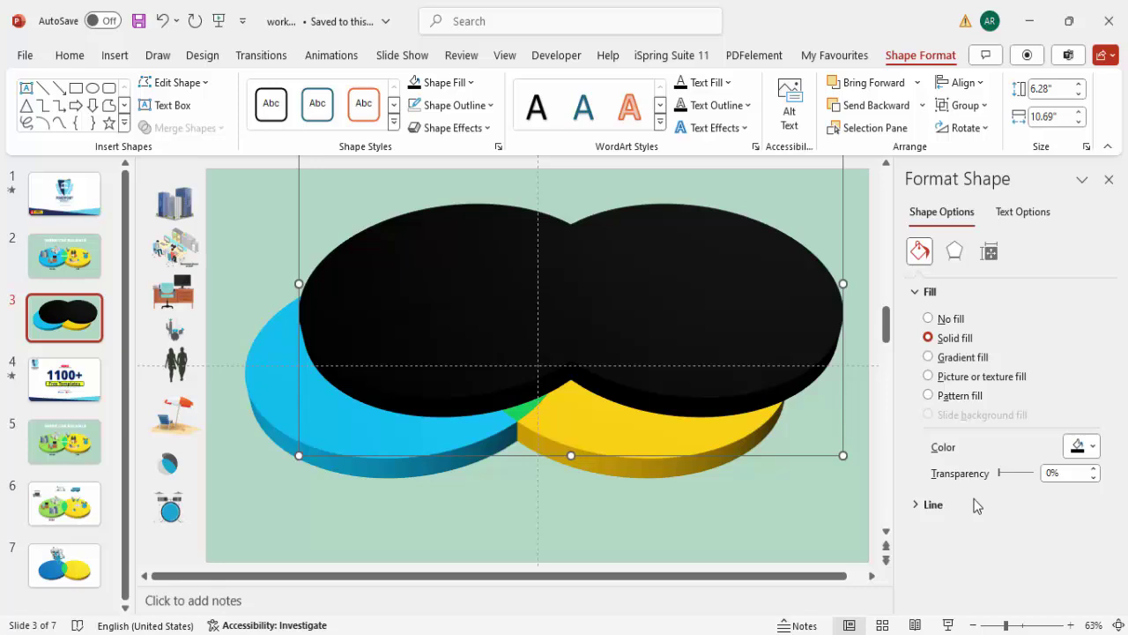
drag(999, 475, 1025, 478)
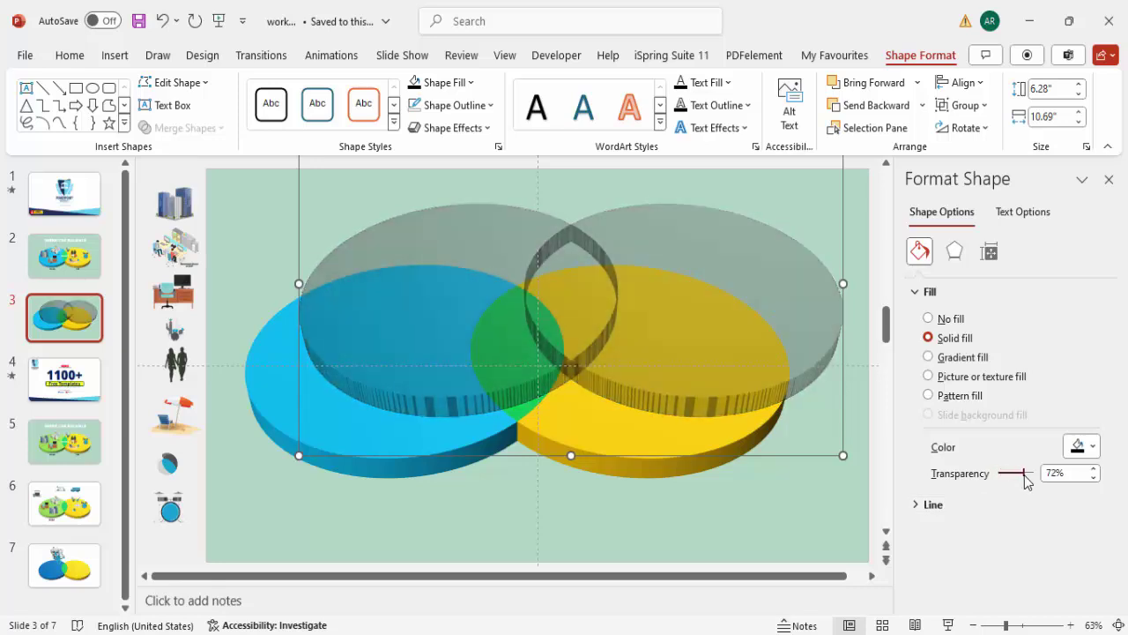
click(955, 257)
scroll(1013, 397, down, 5)
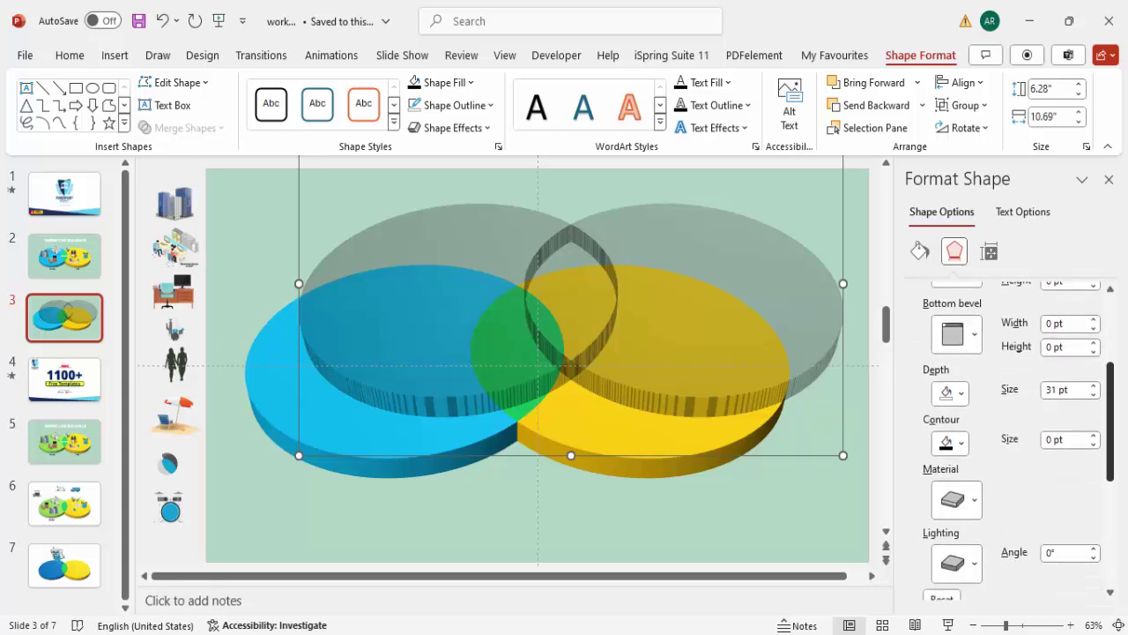
click(1041, 388)
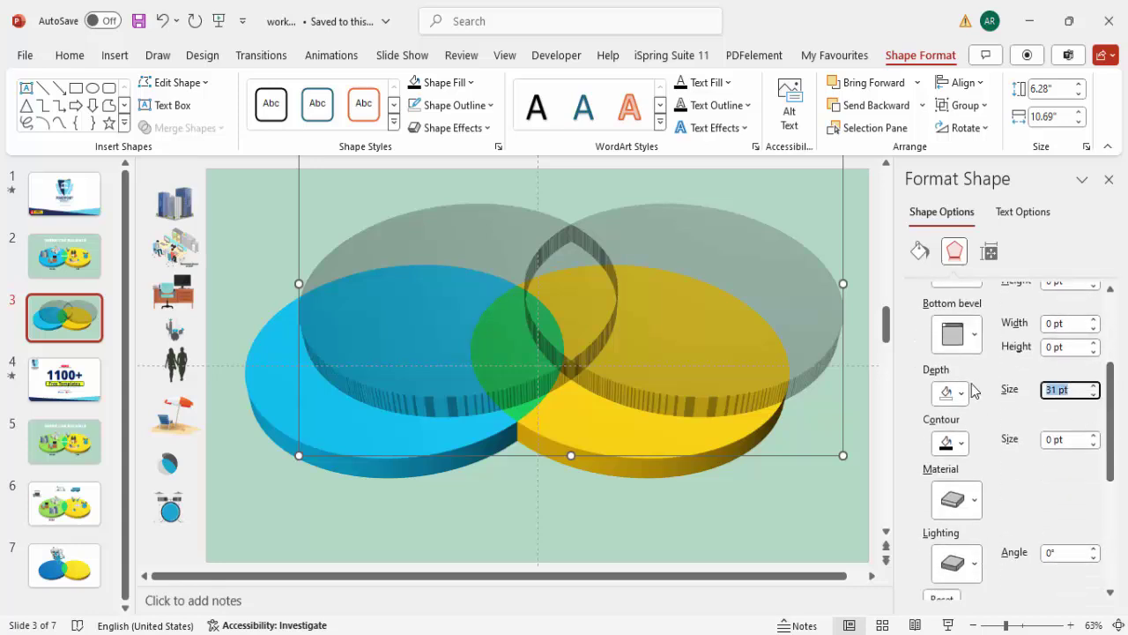
text(0)
drag(776, 316, 730, 381)
Send the grey shadow copy two layers back beneath the discs, then deselect to view the result.
click(871, 108)
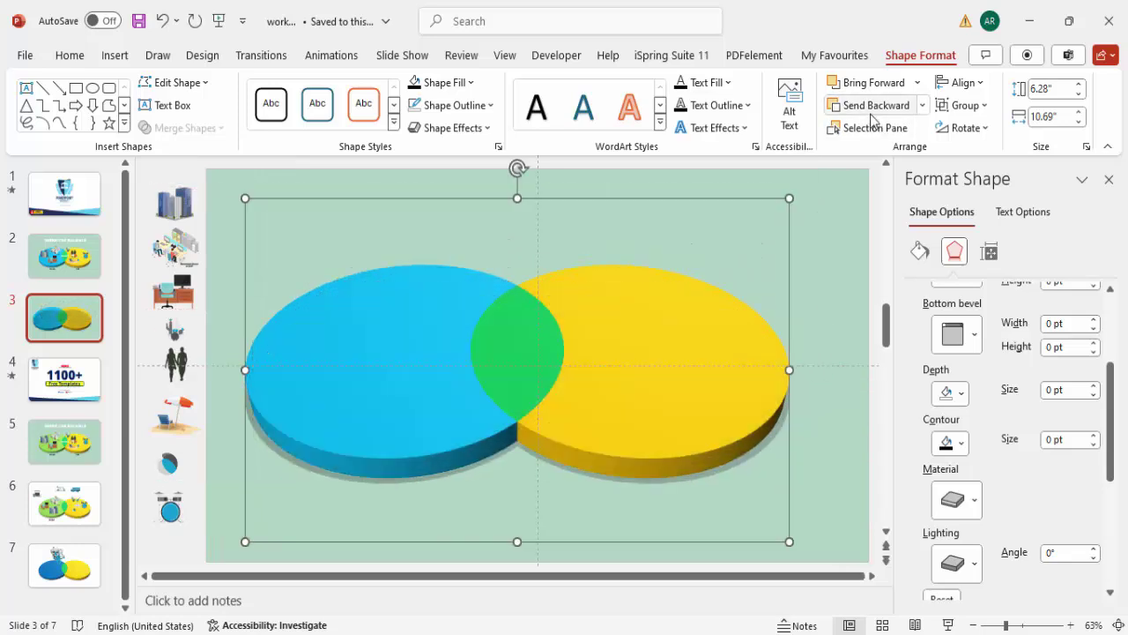
click(871, 107)
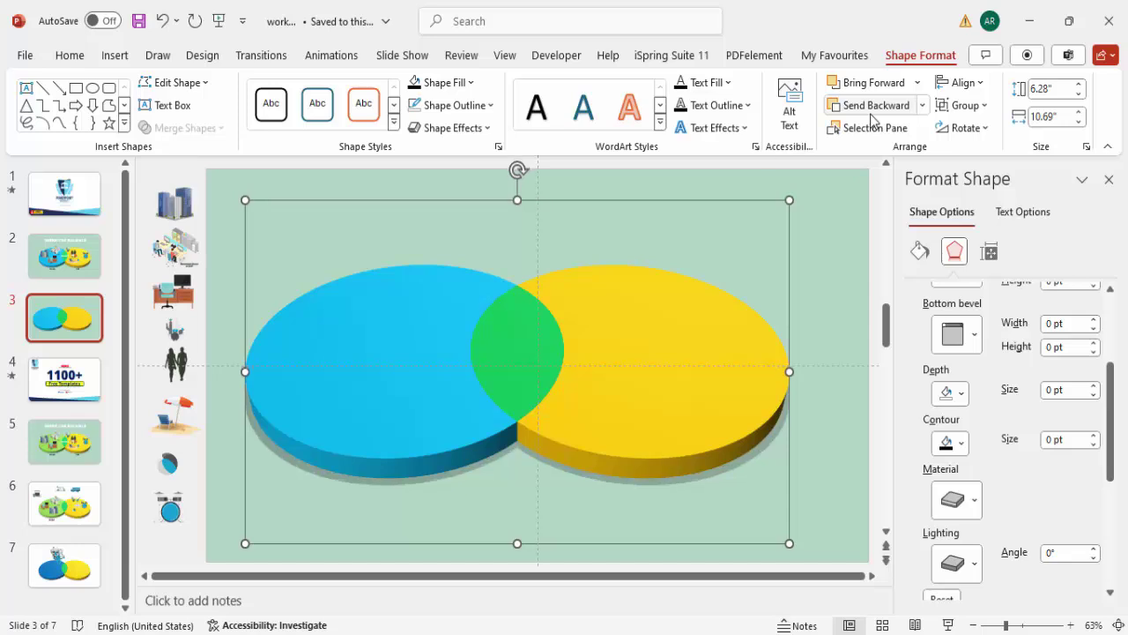
click(836, 216)
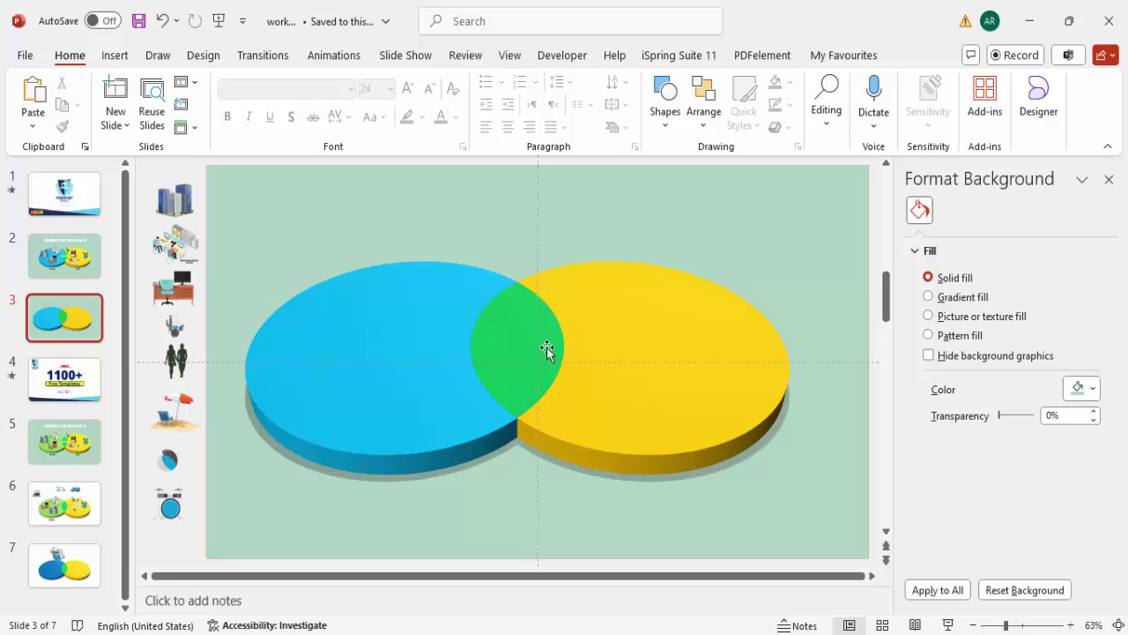
Open Online Pictures from the Insert tab's Pictures menu to search Bing images.
click(129, 62)
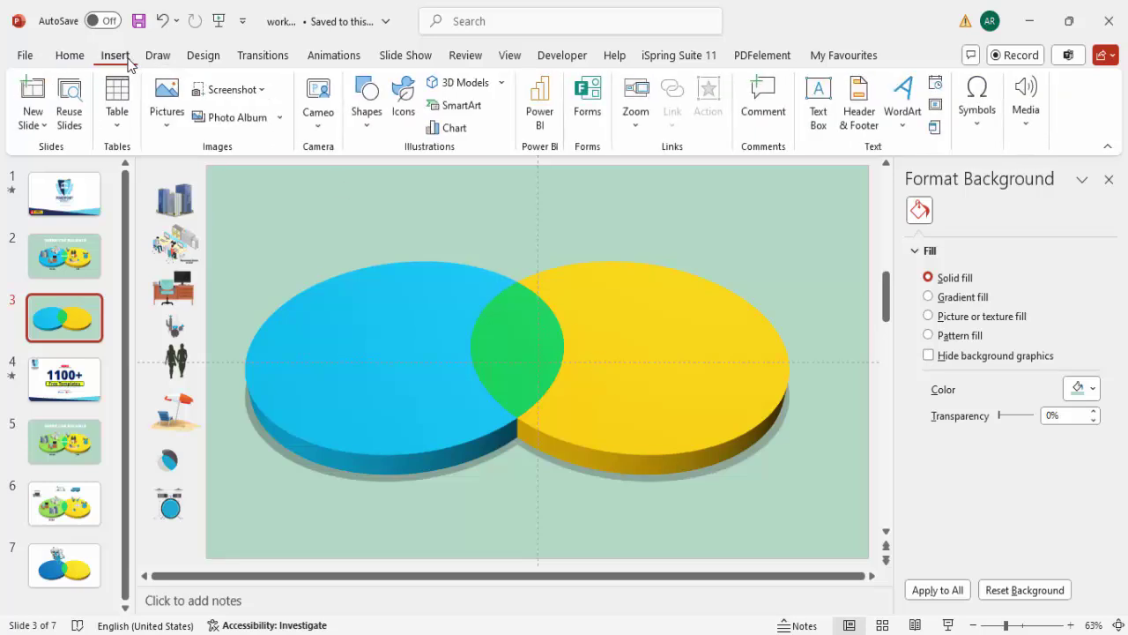
click(167, 122)
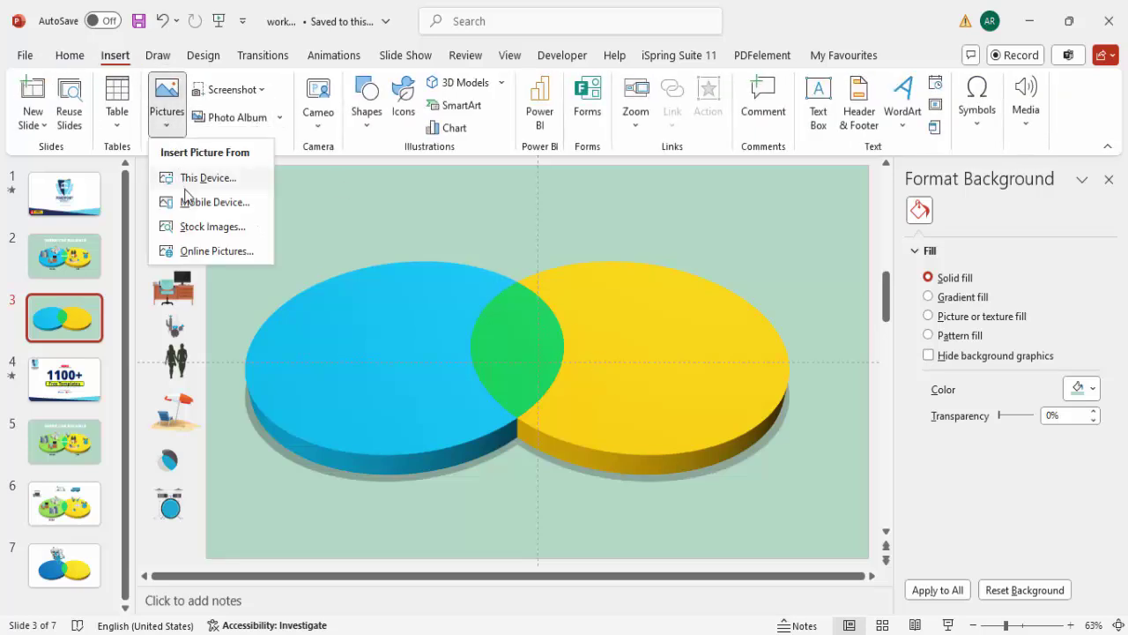
click(216, 251)
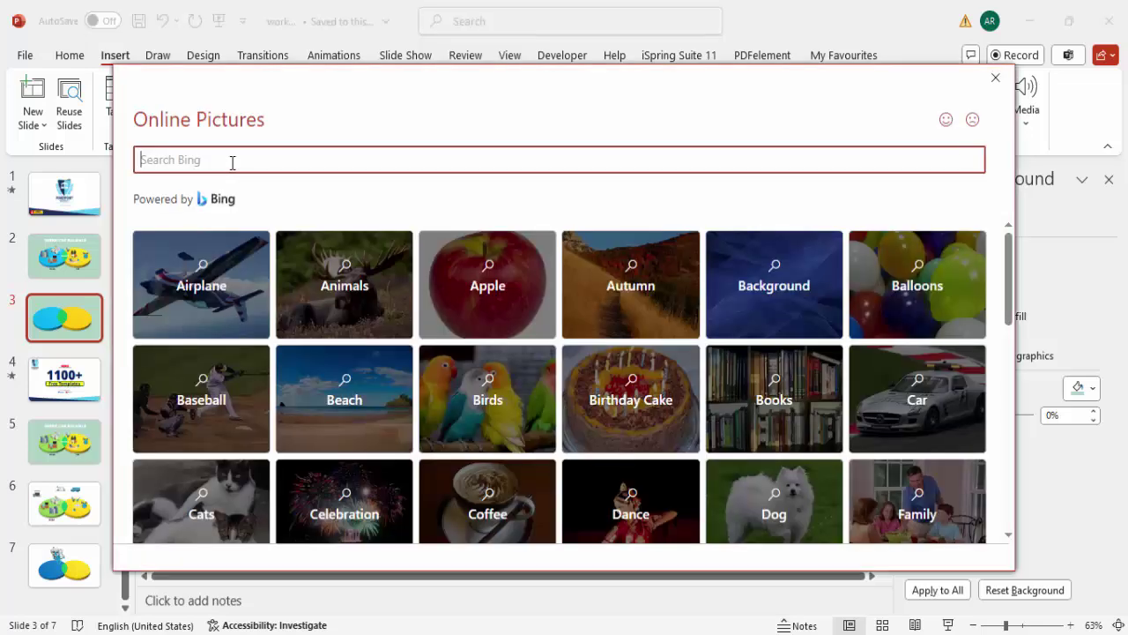
Search online pictures for 'office vector png' and pick the desk and office-workers images.
text(office vector png)
key(Return)
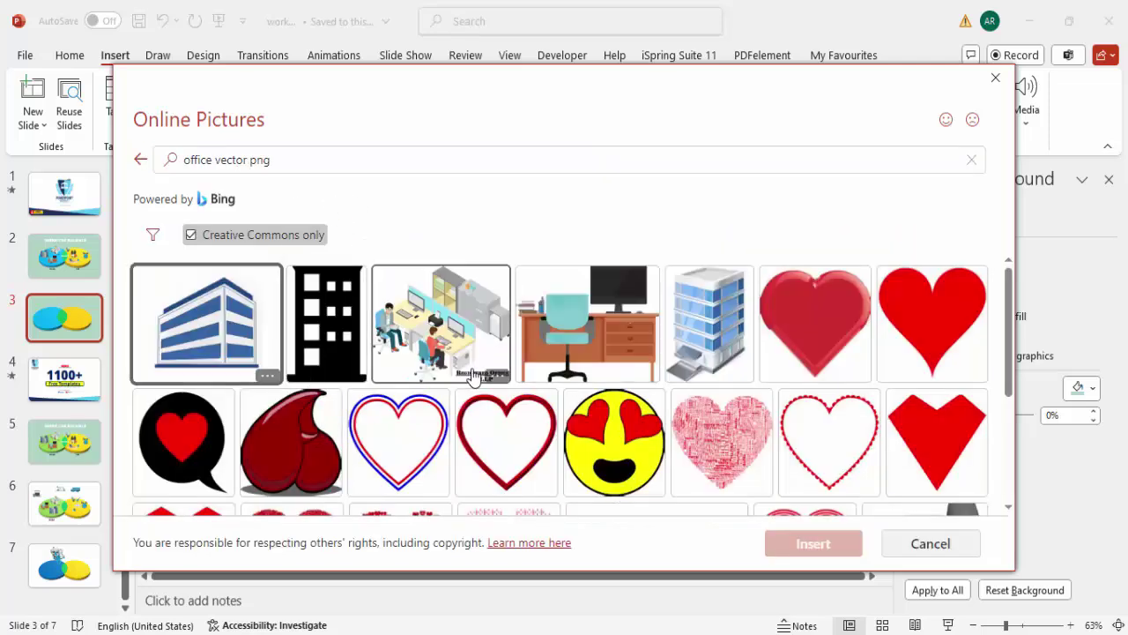
click(588, 335)
click(438, 332)
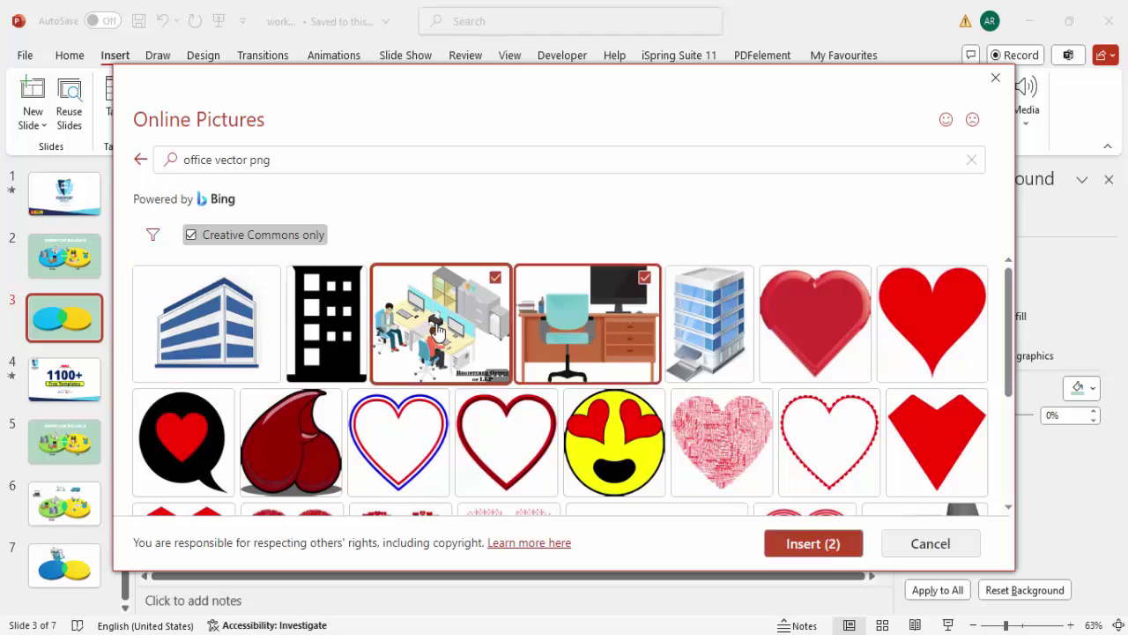
Turn off the Creative Commons only filter and select the tall glass building image.
scroll(586, 410, down, 3)
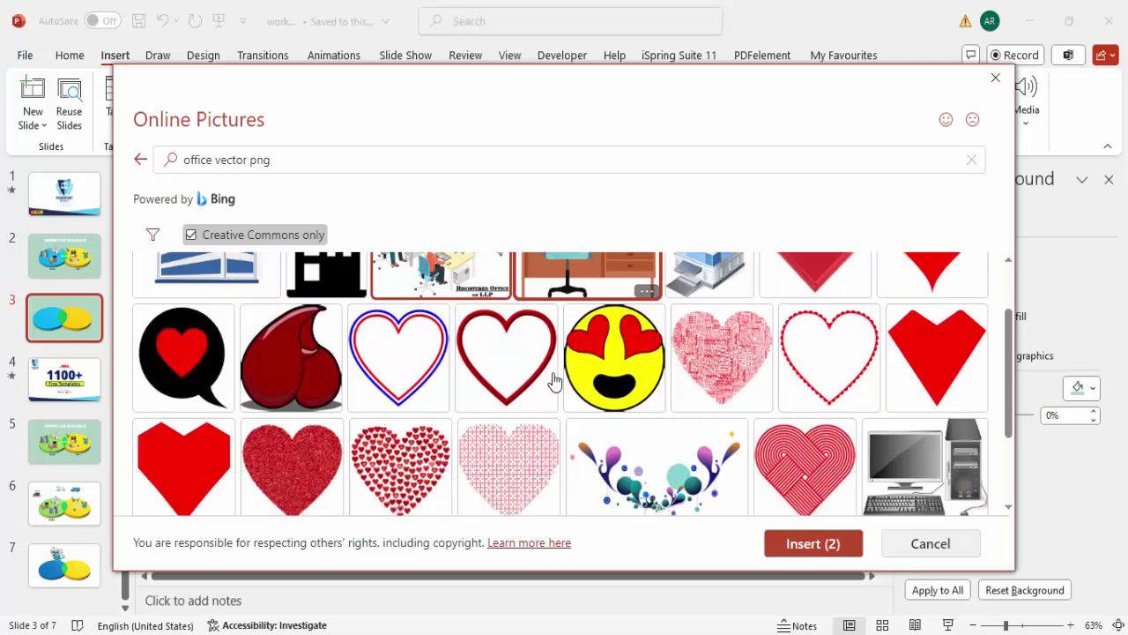
scroll(549, 377, up, 5)
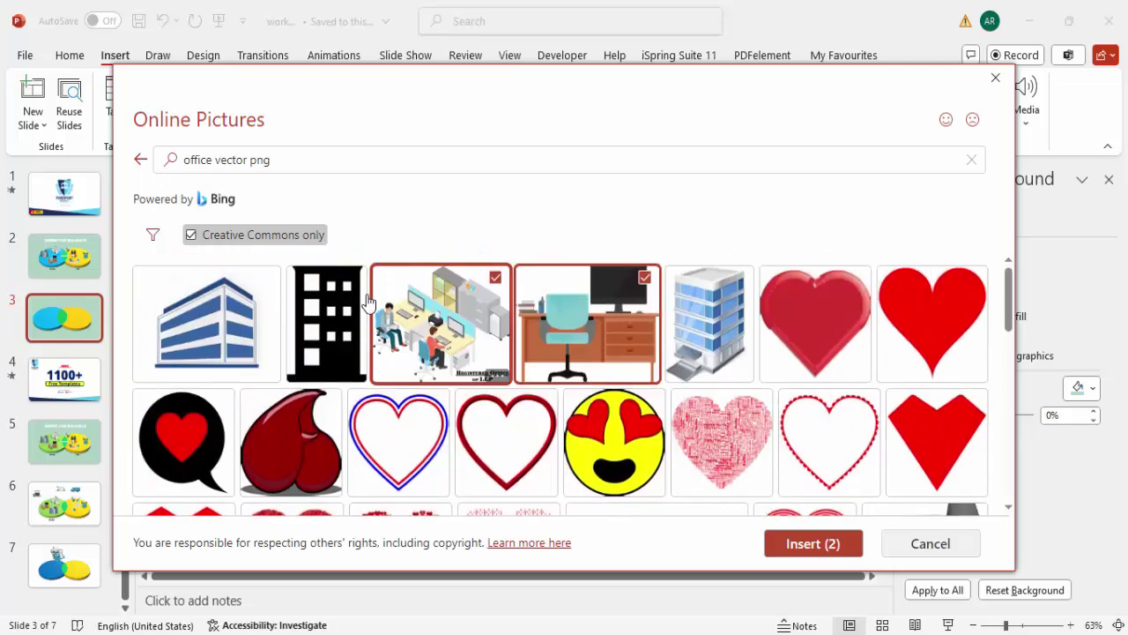
click(192, 235)
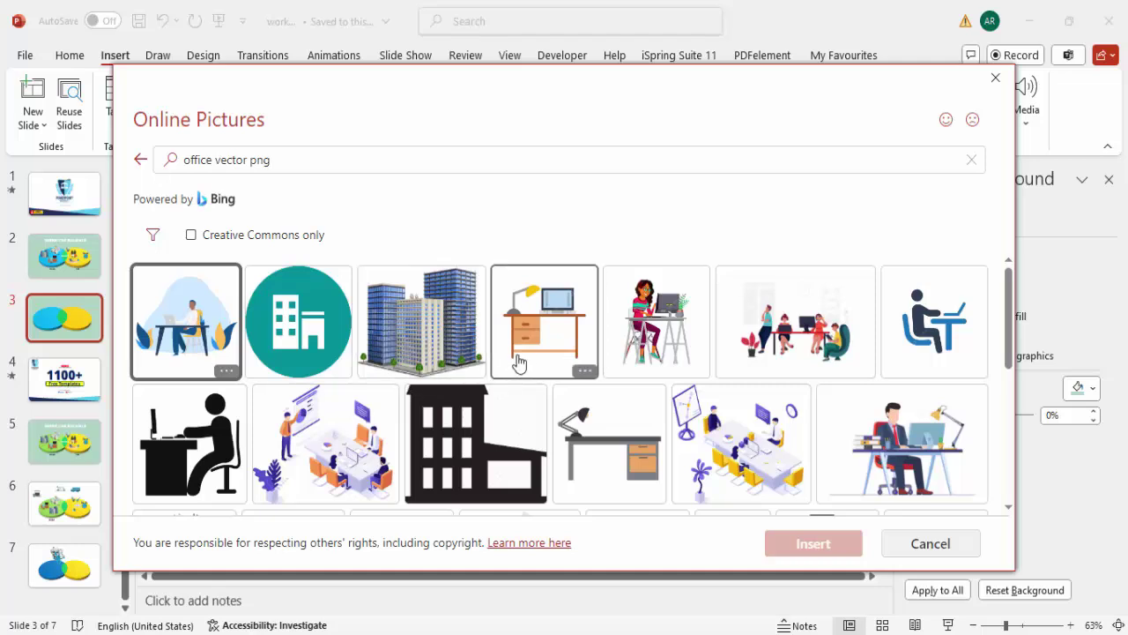
click(432, 342)
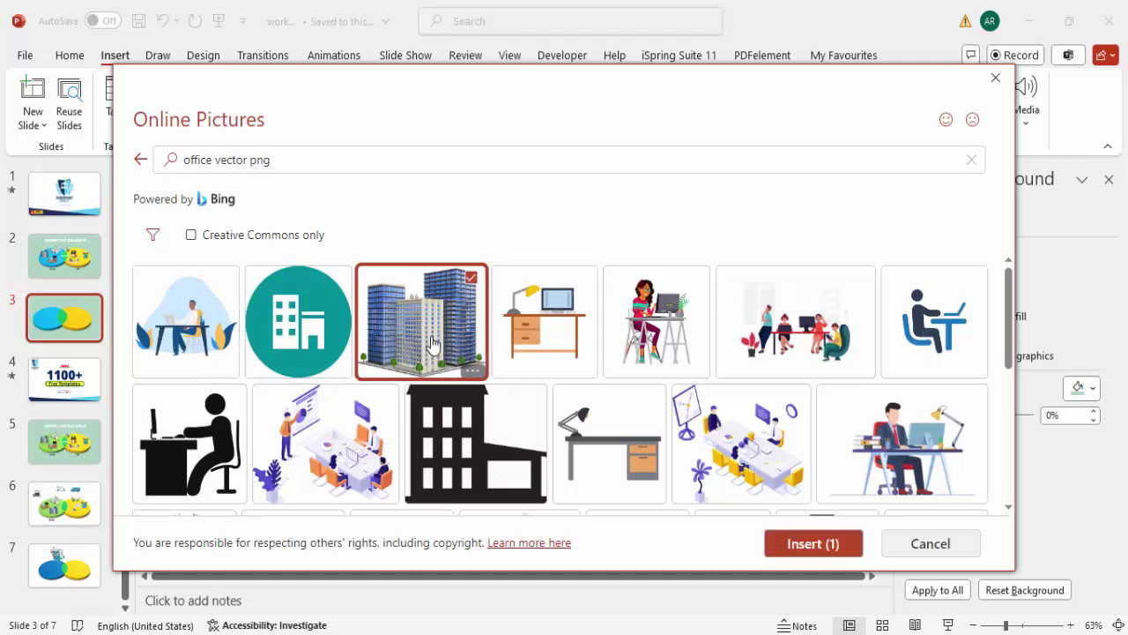